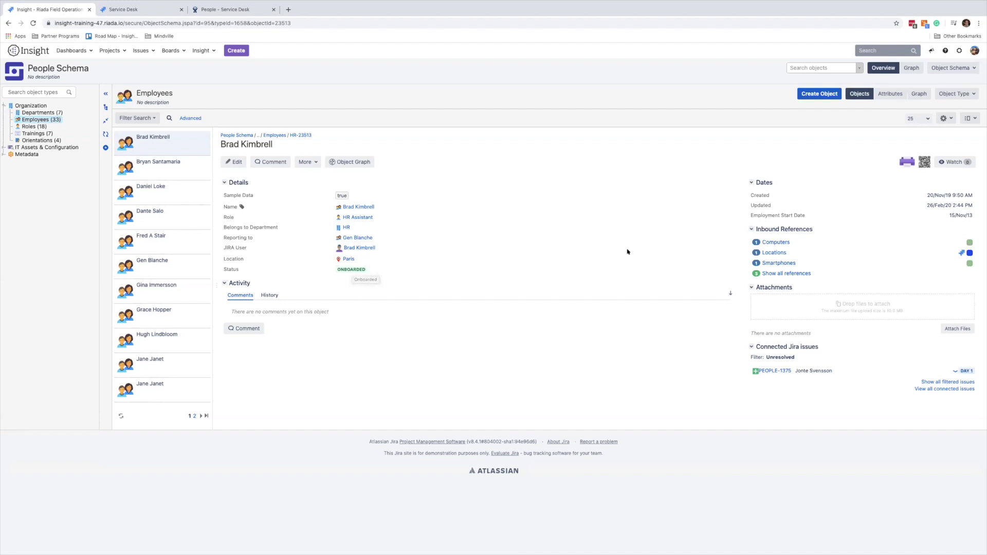
View the Macbook Pro listed under the employee's Computers inbound references, then close the list.
click(776, 243)
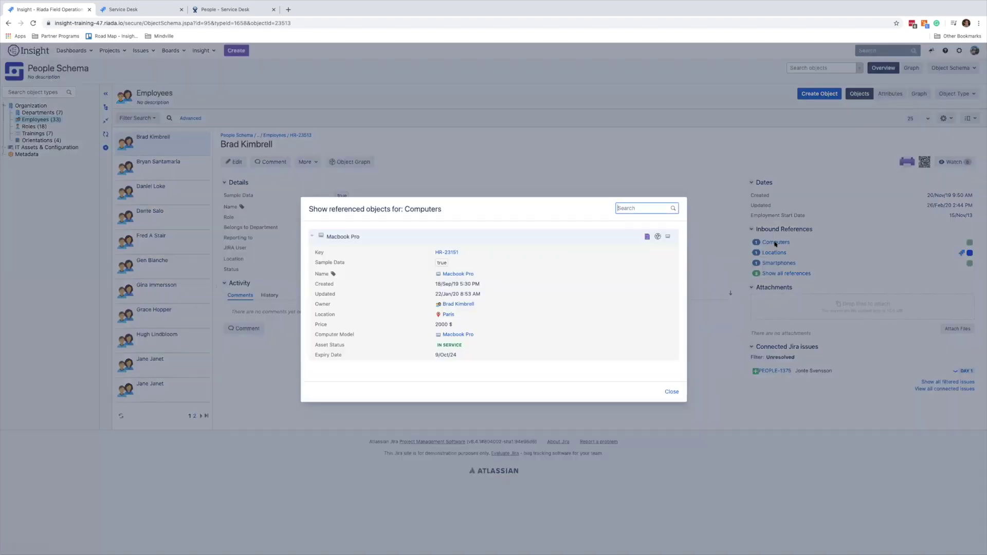
click(671, 392)
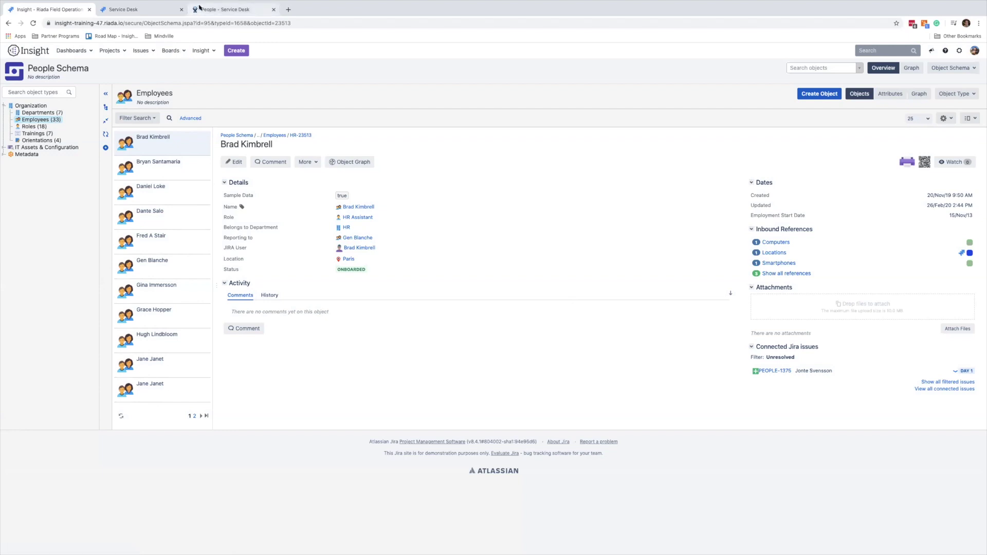
Start an Onboard Employee request in the People portal with the employee's full name and start date 22/May/20.
click(200, 7)
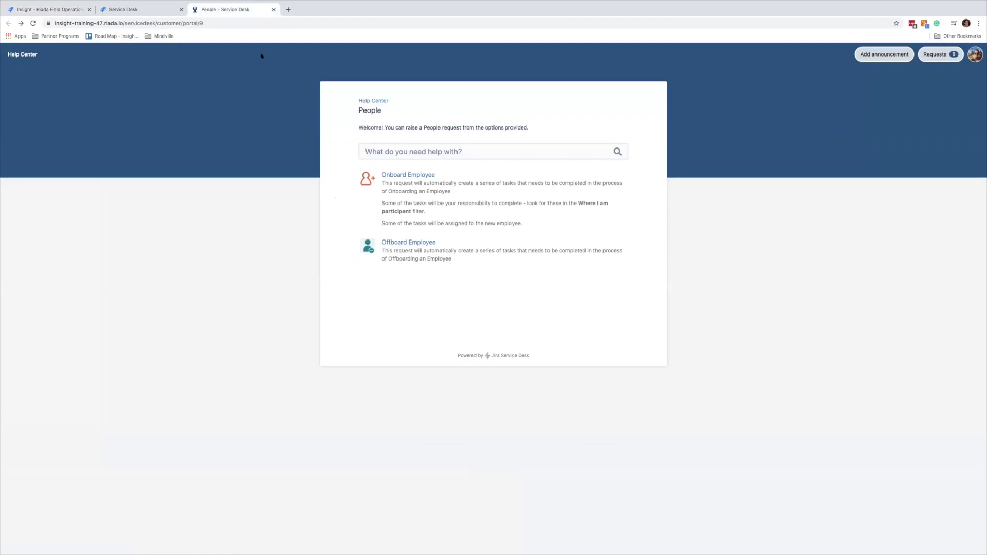
click(400, 175)
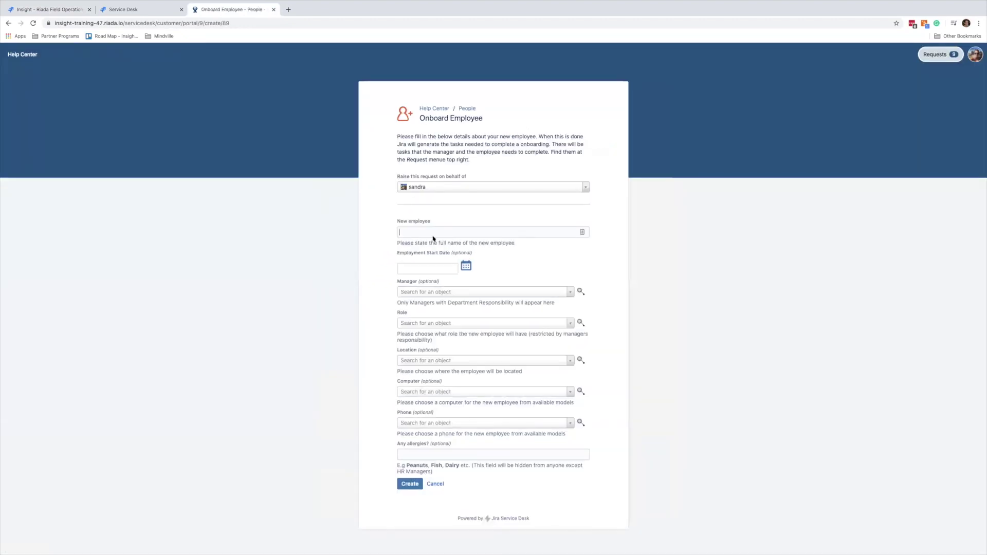
click(431, 232)
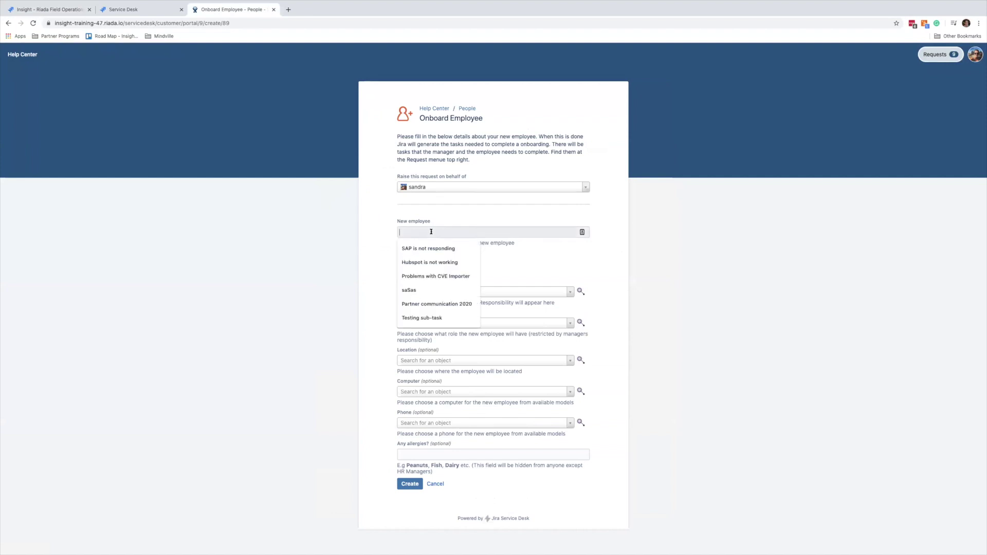
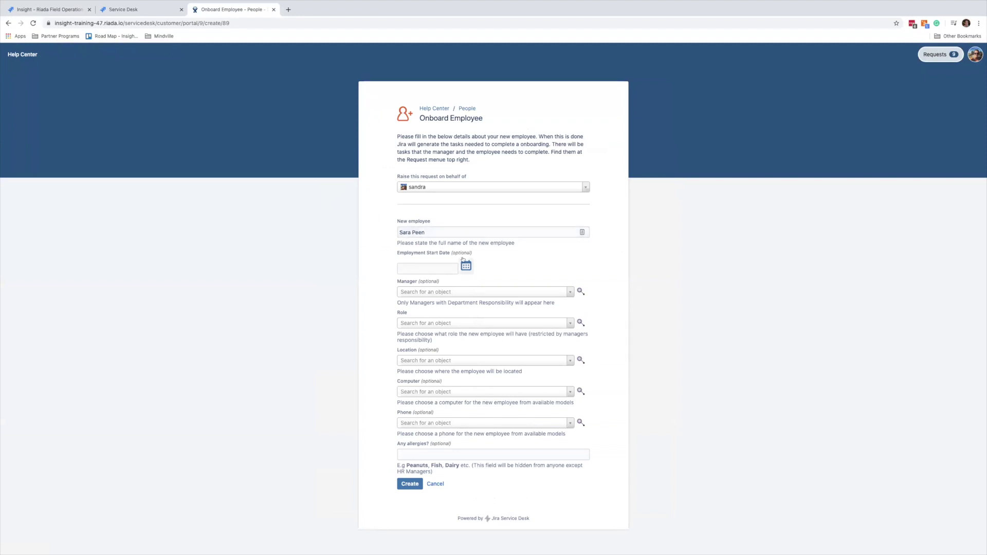
click(466, 265)
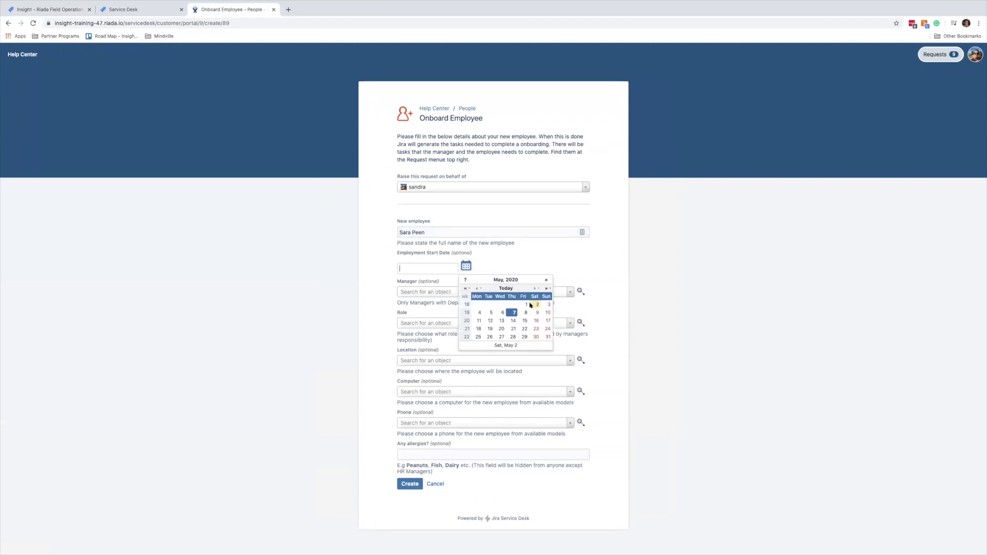
click(525, 330)
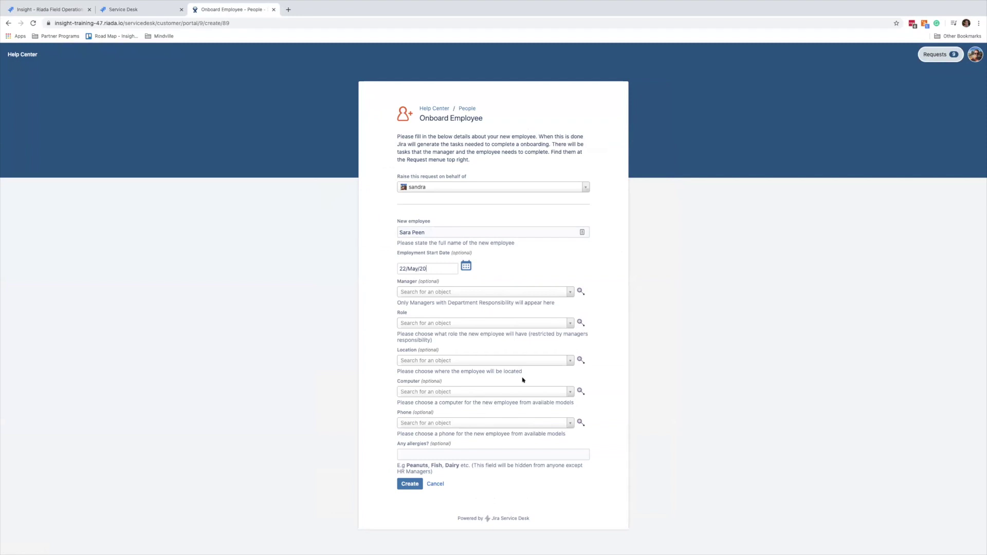
Set the manager to Chief Information Officer, the role to Product Manager and the location to Stockholm.
click(432, 294)
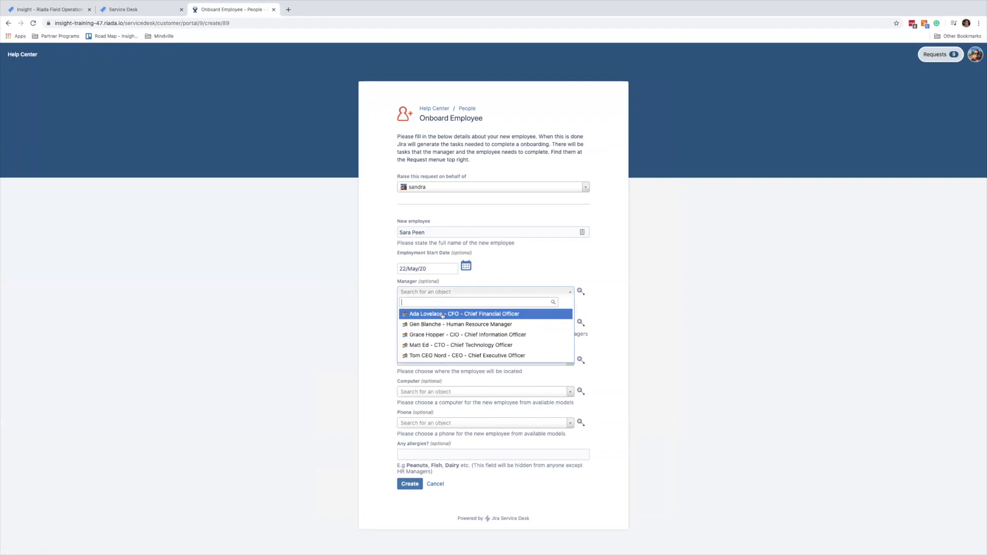
click(445, 334)
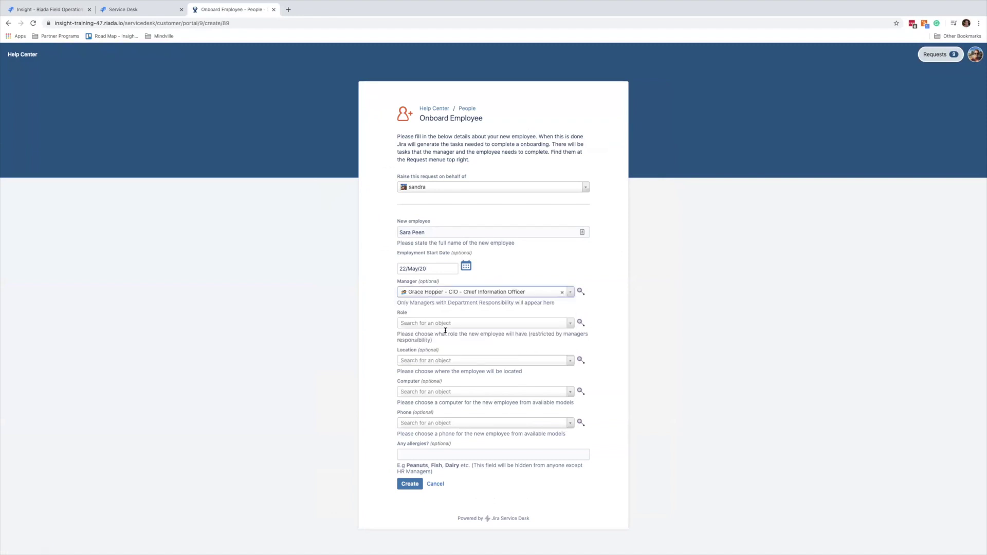
click(439, 325)
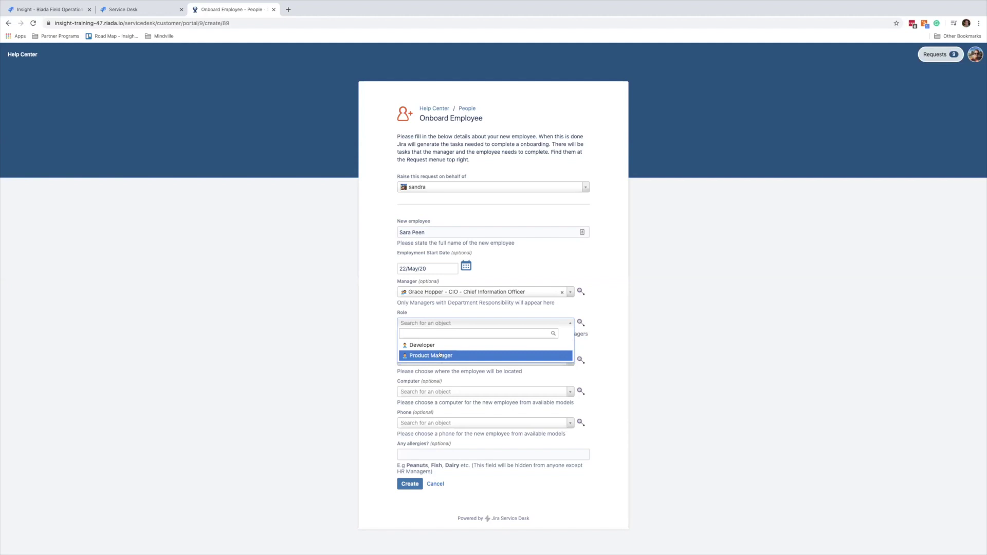
click(441, 355)
click(435, 360)
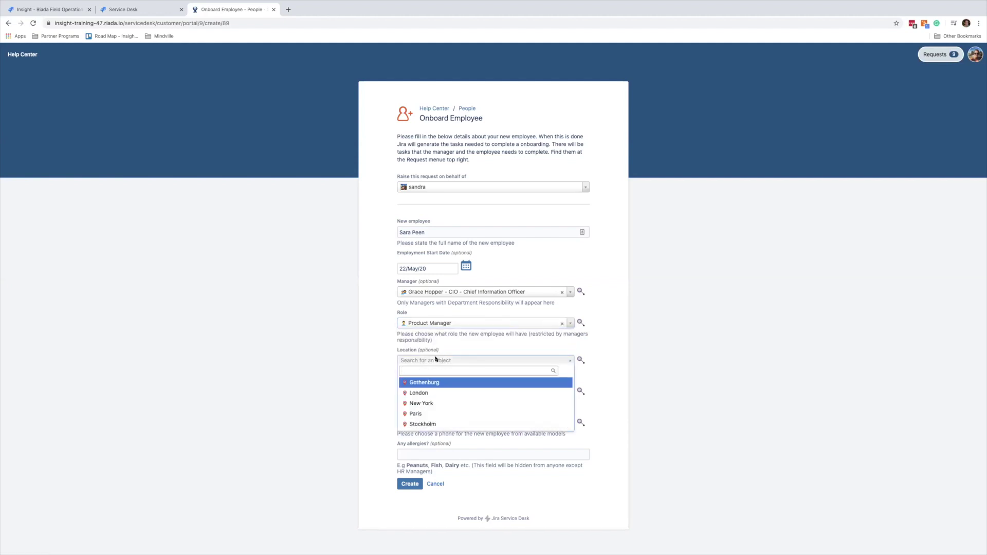
click(437, 425)
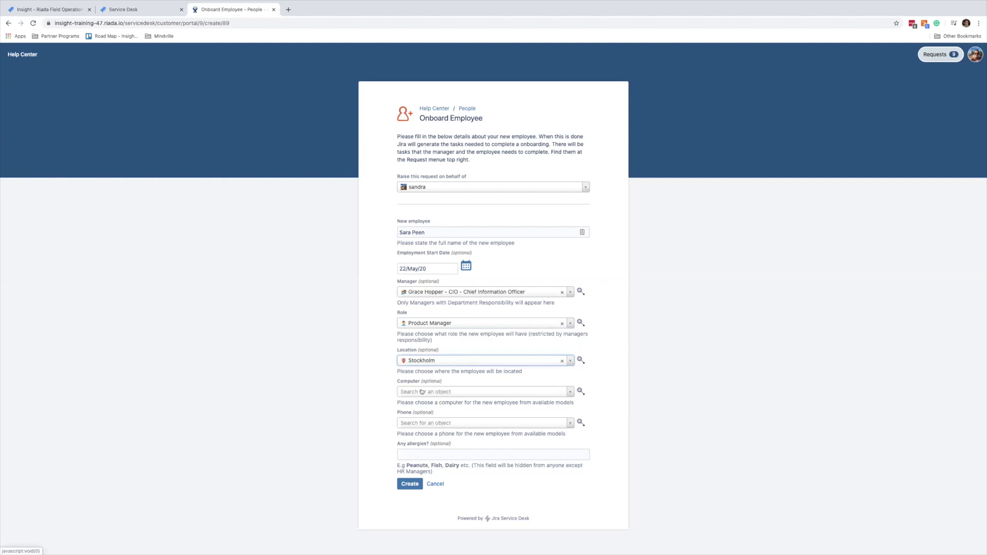
Choose a Macbook Pro computer and an Iphone 11 Pro phone, then create the request.
click(422, 392)
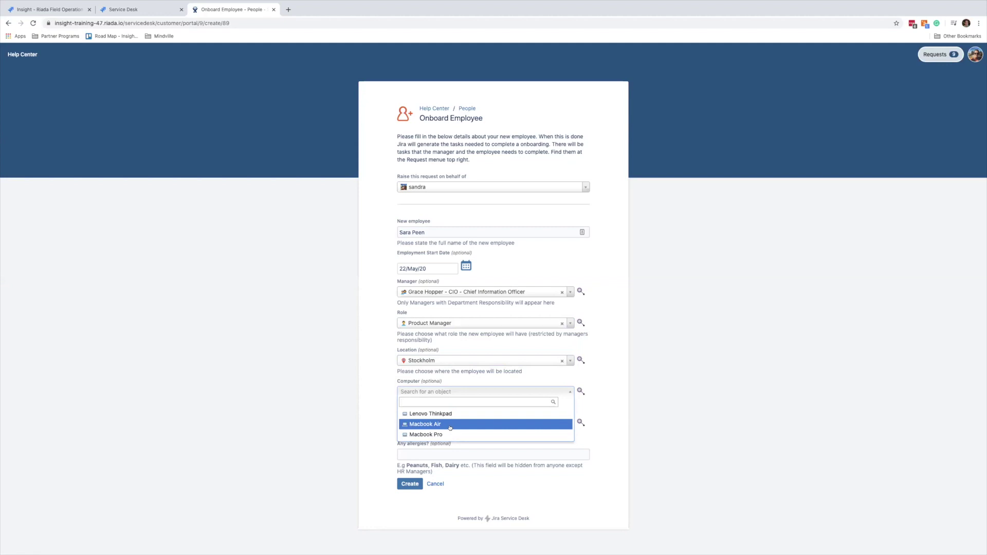
click(451, 435)
click(444, 421)
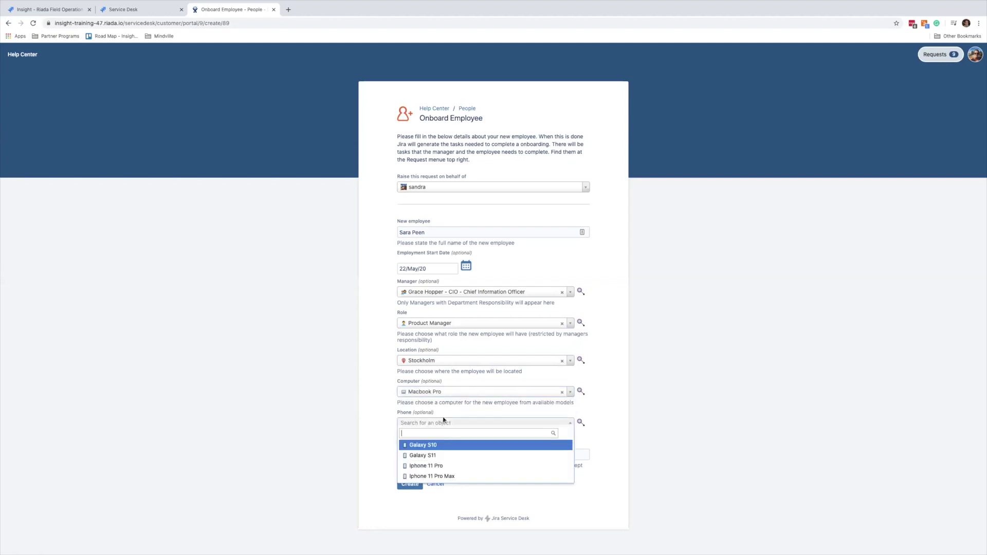
click(429, 466)
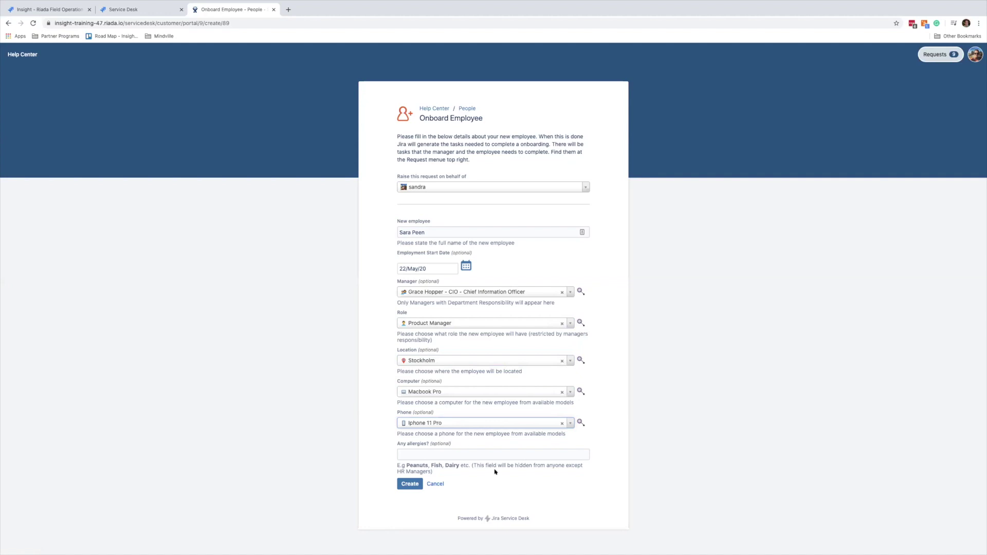
click(401, 486)
click(402, 485)
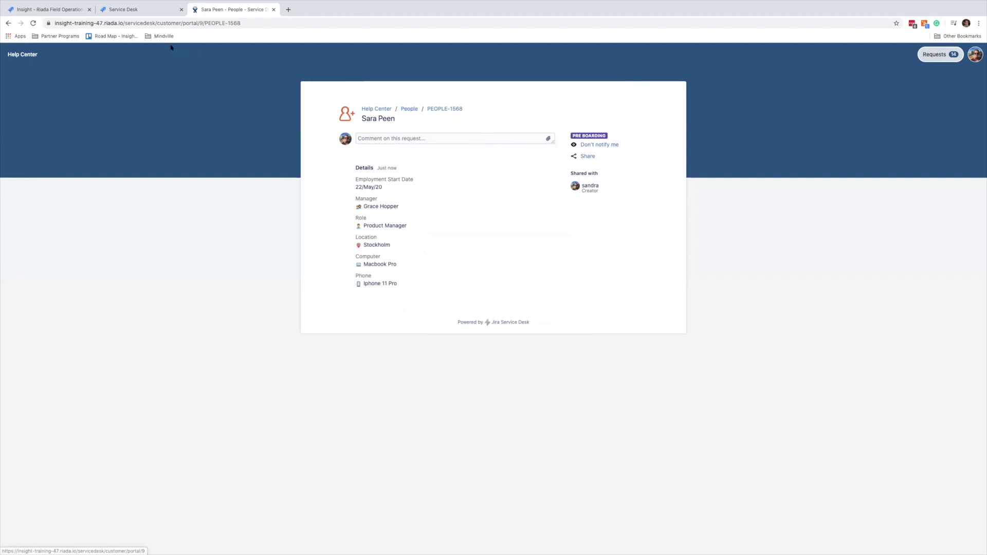
Switch to the agent view's Pre Boarding queue listing the new Stockholm Product Manager request.
click(135, 12)
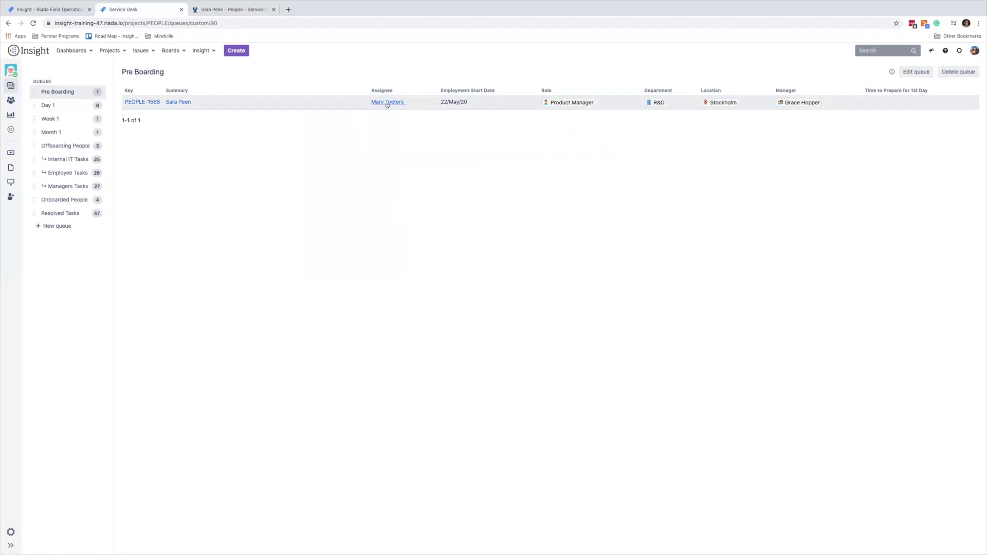
Open onboarding issue PEOPLE-1568 from the Pre Boarding queue.
mouse_move(388, 105)
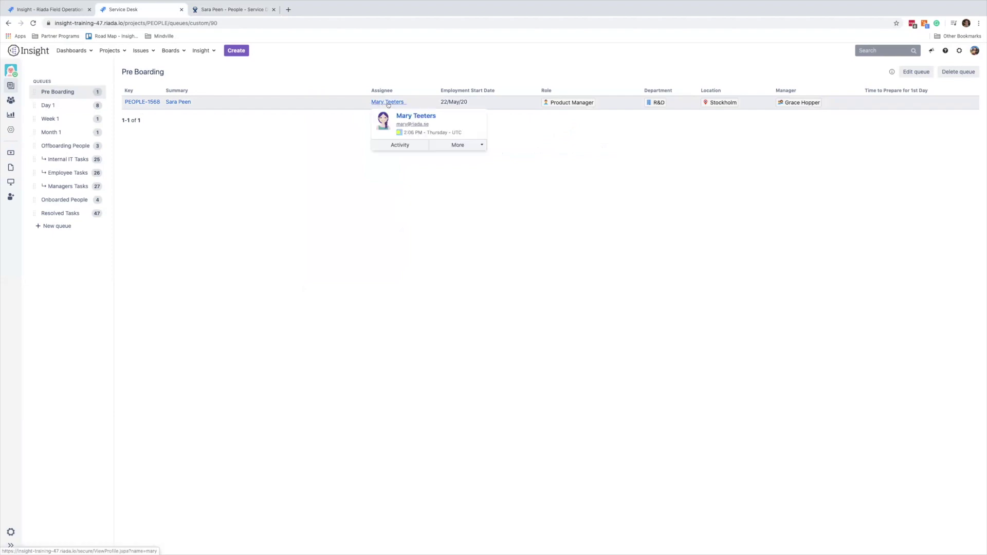
click(179, 103)
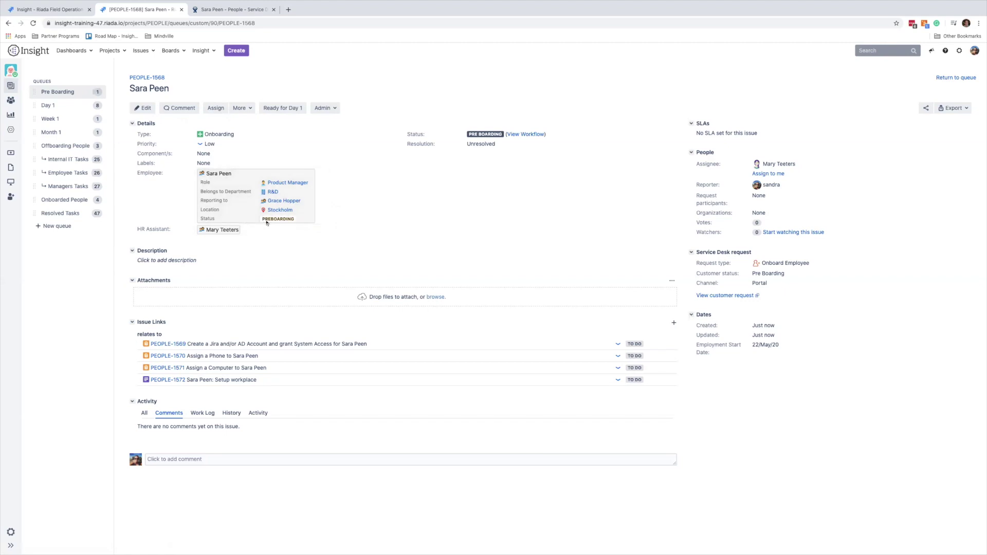
Check the linked employee asset's details, then open account and system access task PEOPLE-1569.
click(222, 175)
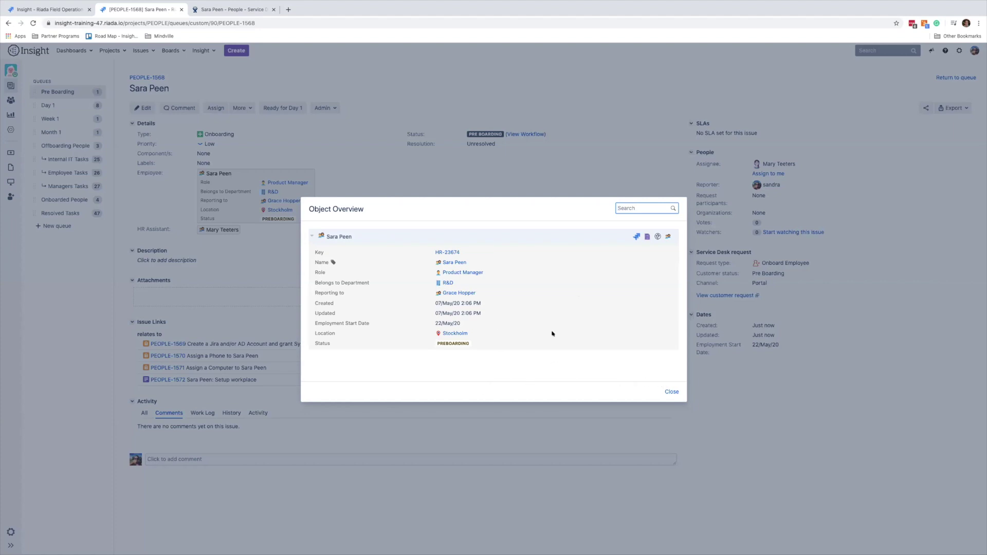
click(671, 392)
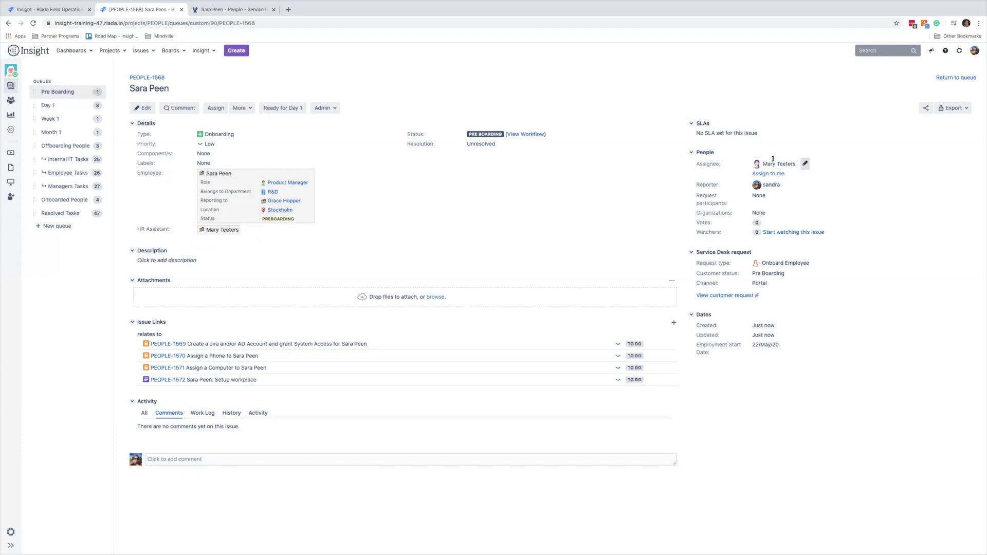
mouse_move(773, 159)
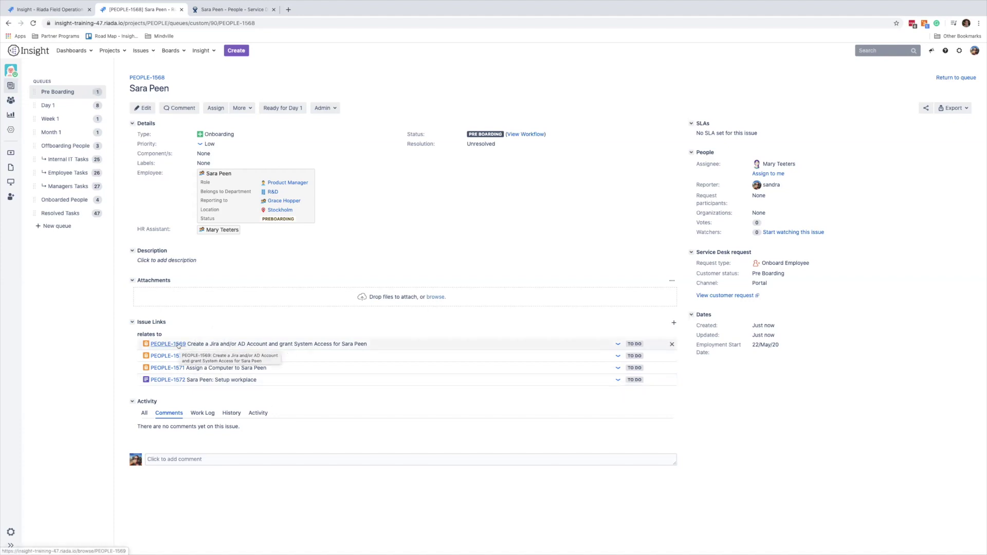
click(178, 344)
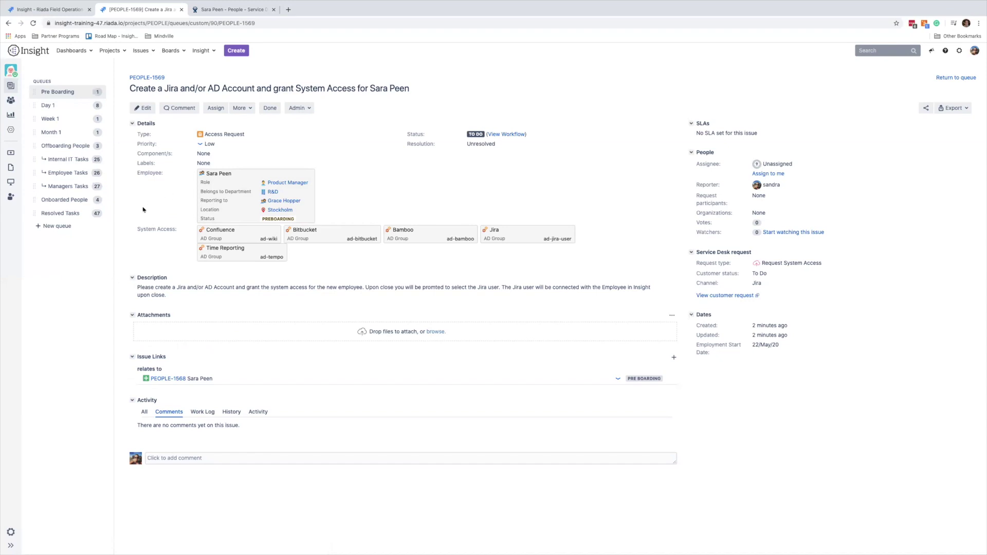
Resolve PEOPLE-1569 as Done, selecting the new employee's matching account as the Jira user.
double_click(143, 229)
click(153, 245)
click(268, 108)
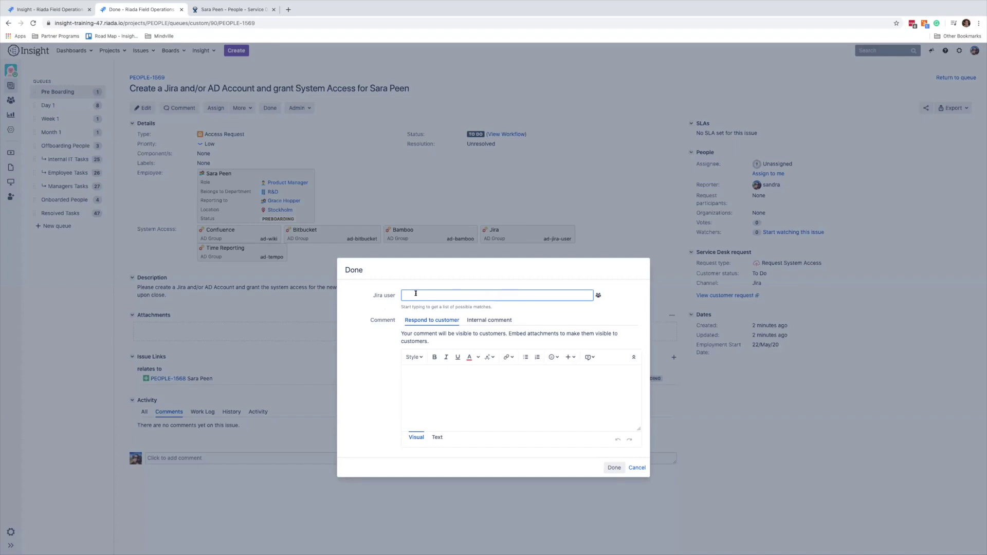
text(sara)
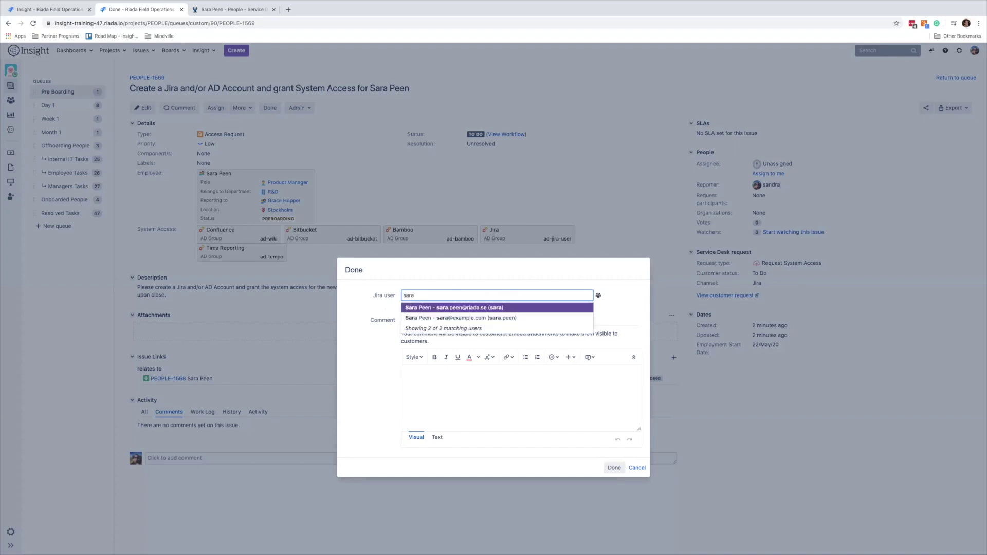
click(415, 309)
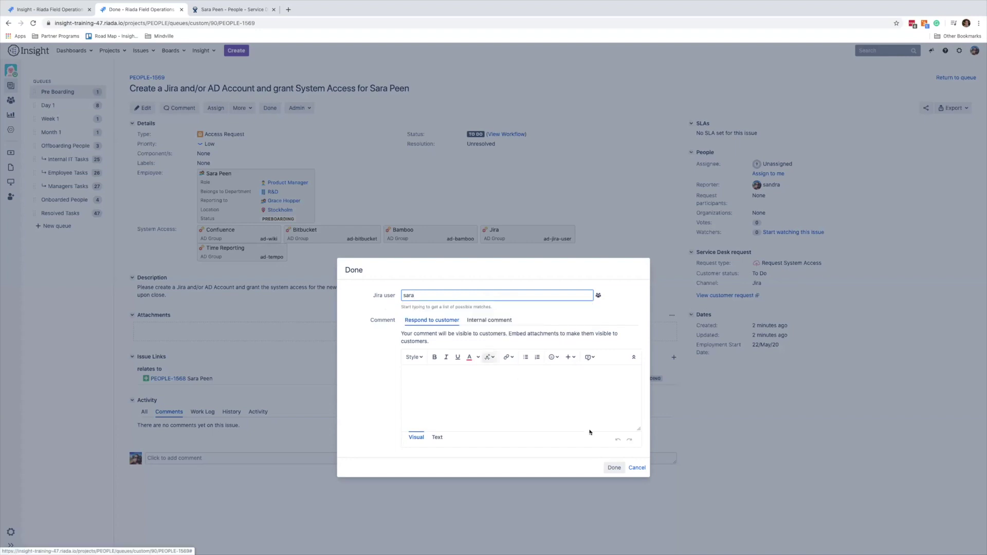
click(615, 466)
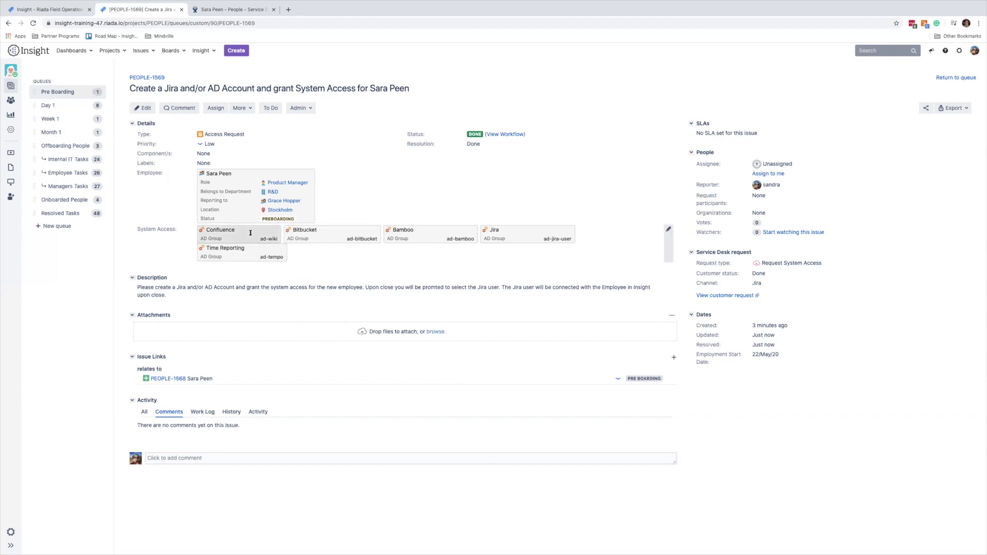
Confirm the employee's Insight record lists the Jira user, then return to PEOPLE-1568 and open the computer task.
click(219, 175)
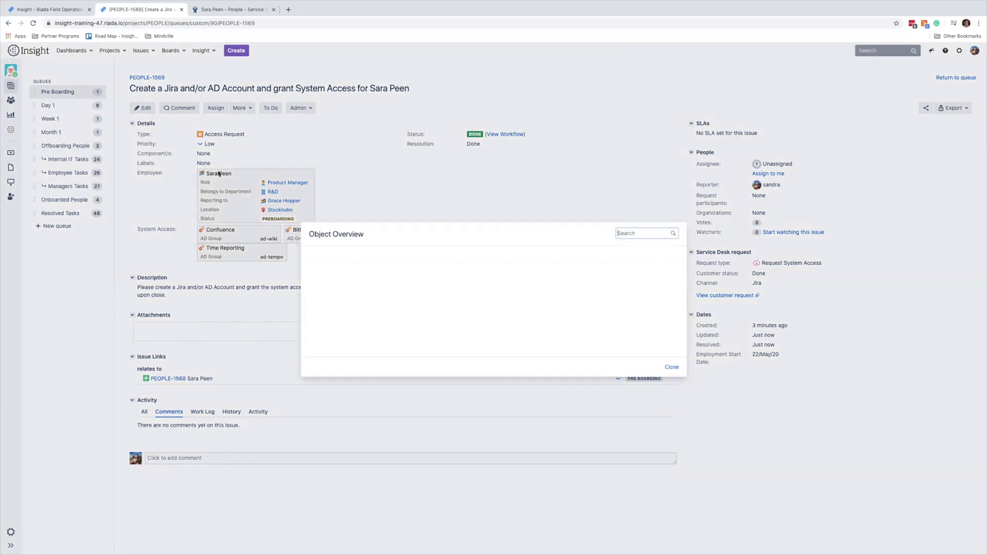
drag(313, 323, 338, 324)
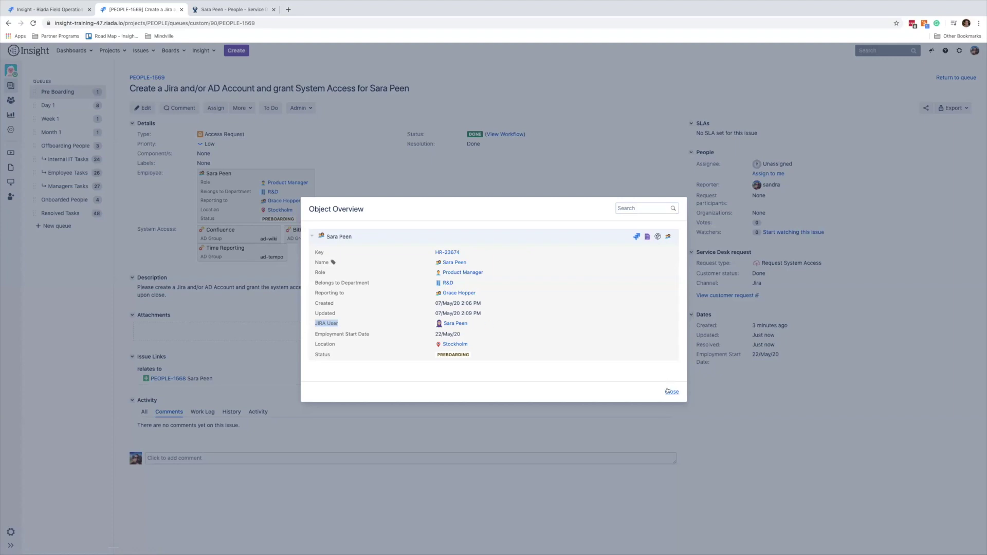
click(672, 392)
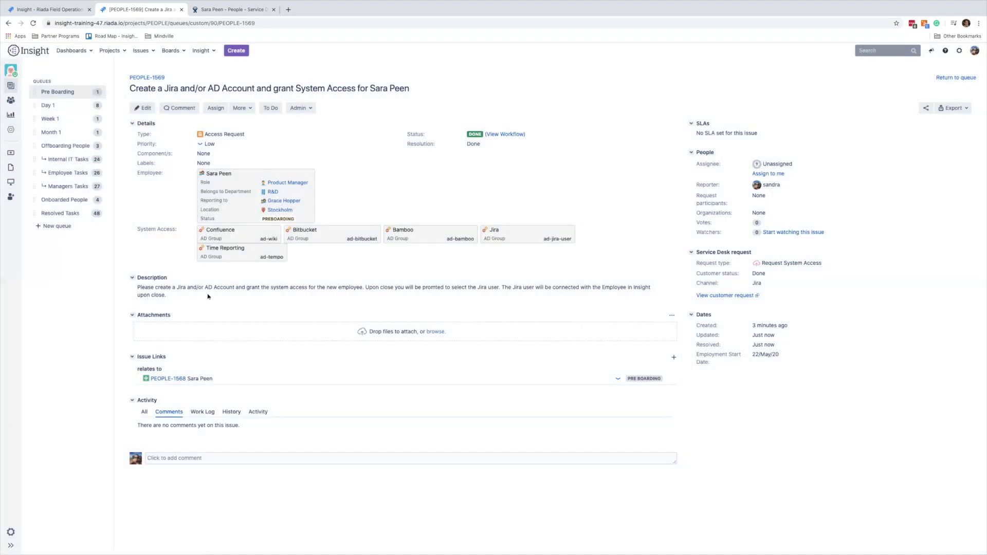
click(178, 379)
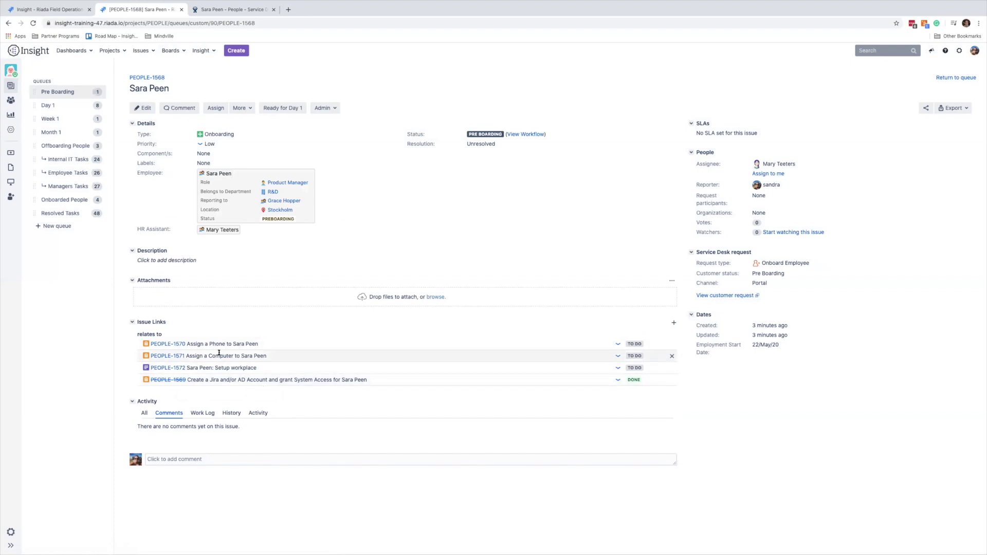
click(169, 357)
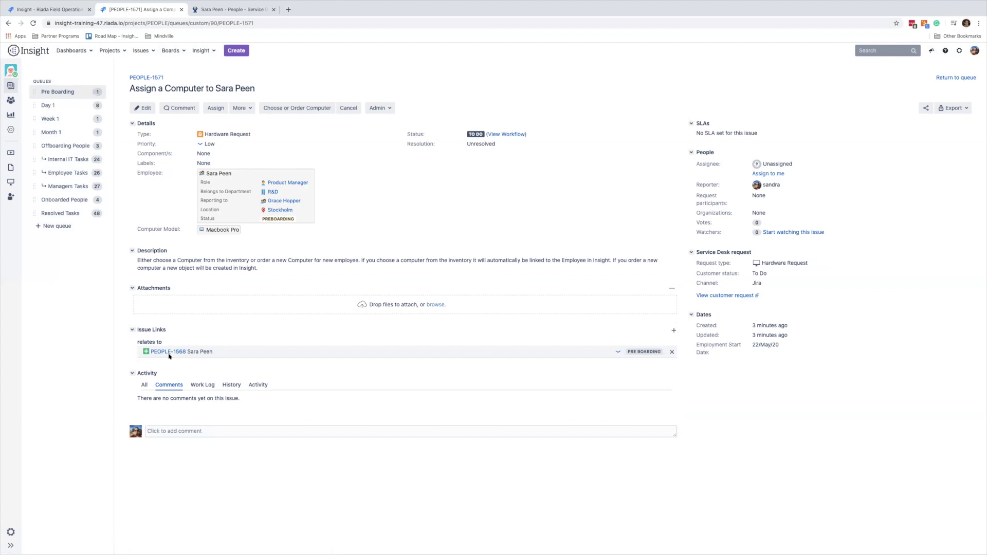
Order a new Macbook Pro for PEOPLE-1571, leaving the inventory computer choice empty.
click(278, 109)
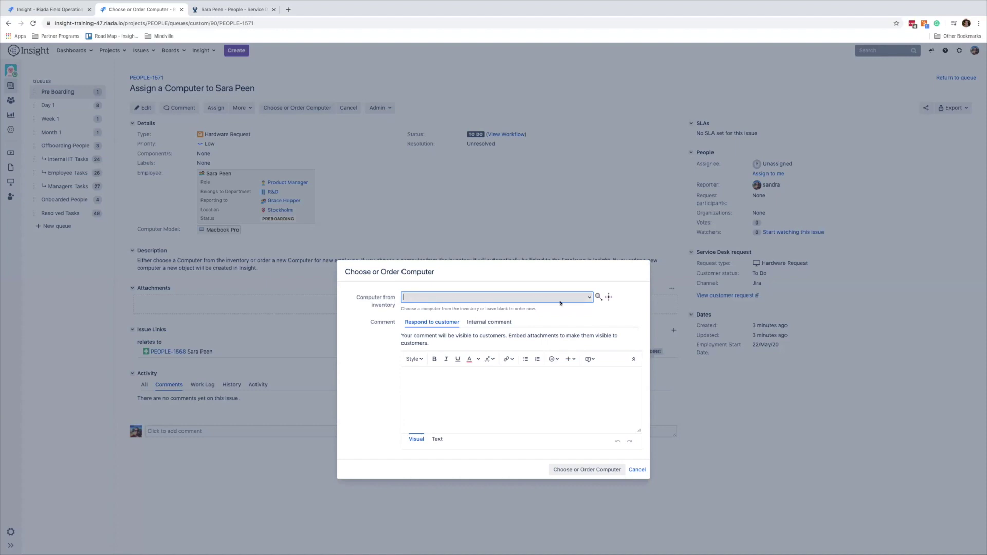
click(590, 298)
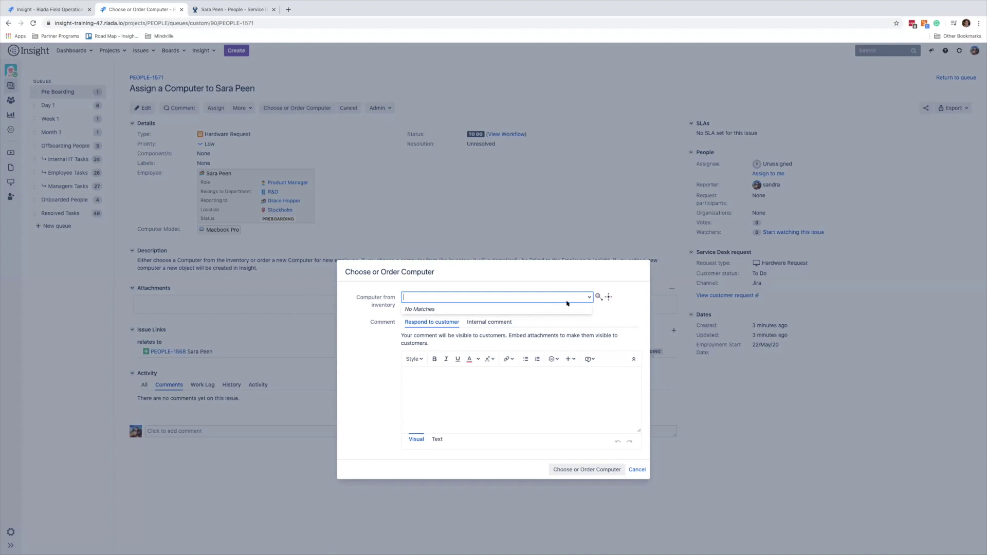
click(602, 316)
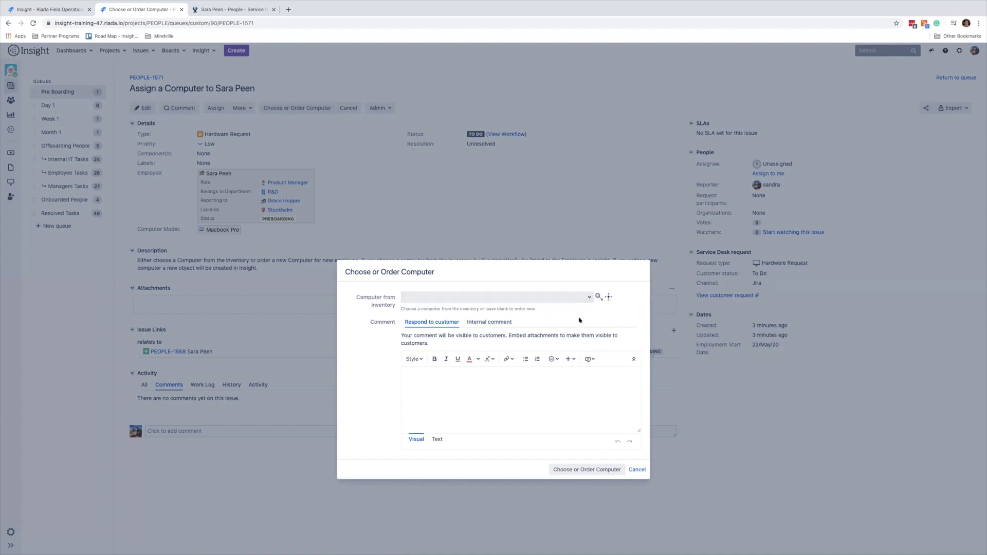
click(607, 471)
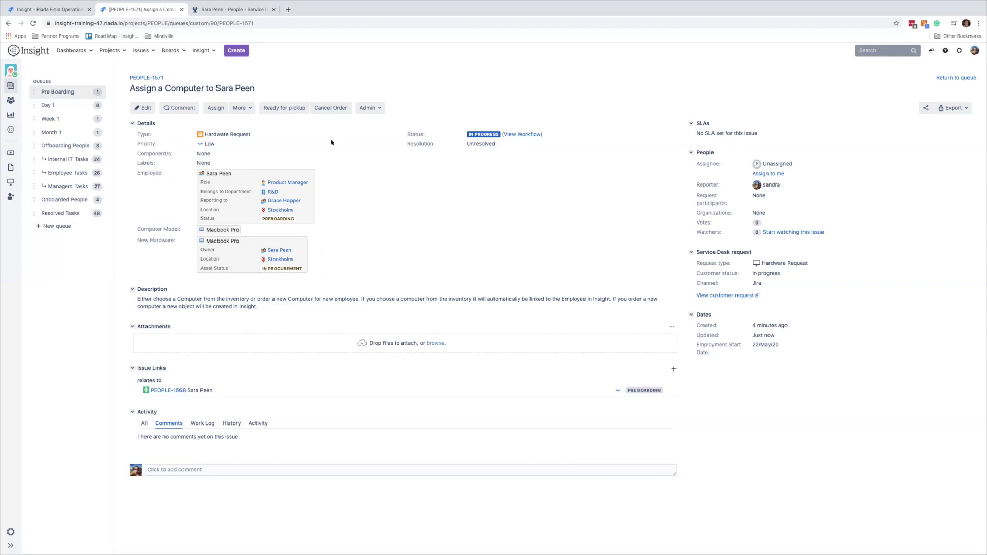
Mark the Macbook Pro ready for pickup and delivered, then return to PEOPLE-1568.
click(293, 109)
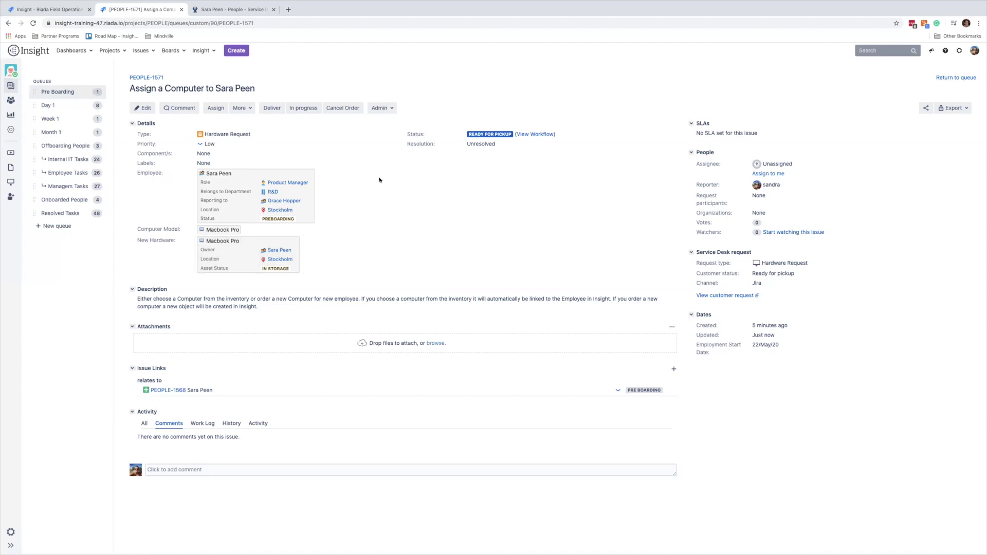
click(270, 109)
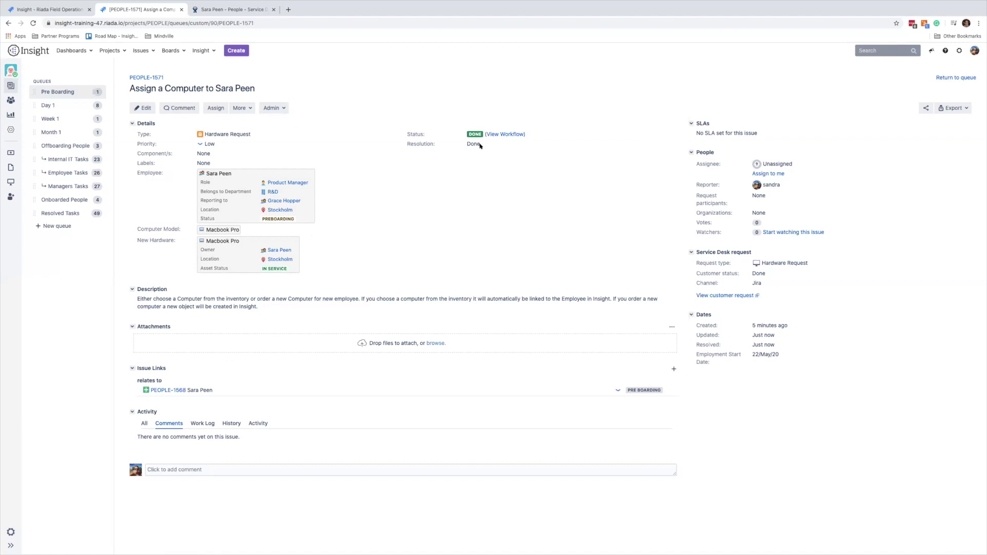
click(180, 390)
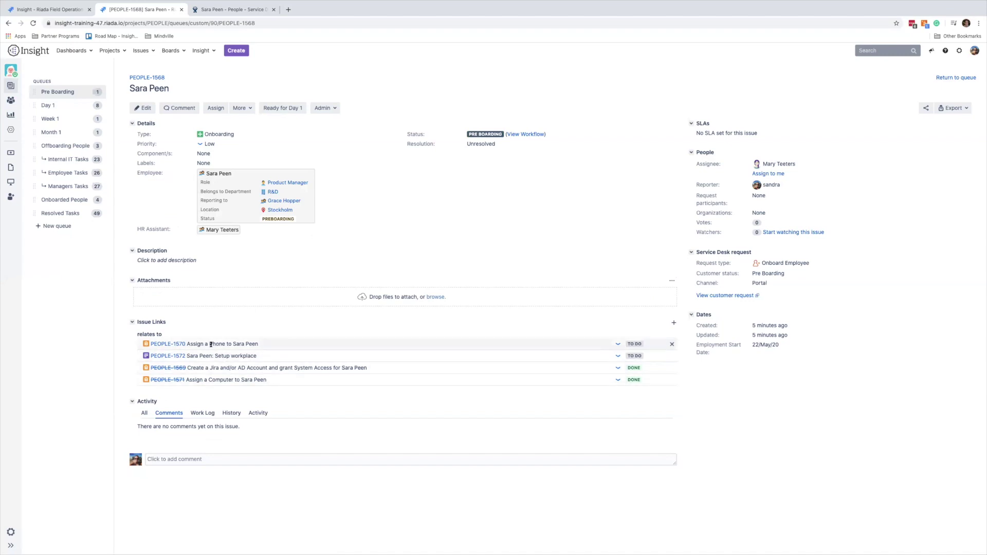
Assign inventory phone 'Iphone 11 Pro - 24/Jan/24 - London' to phone task PEOPLE-1570.
click(173, 344)
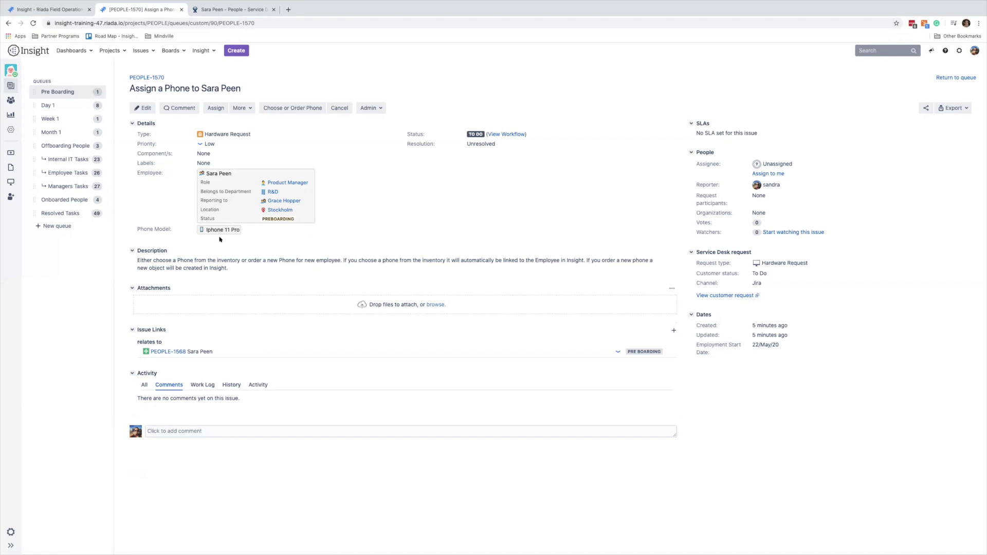
click(286, 109)
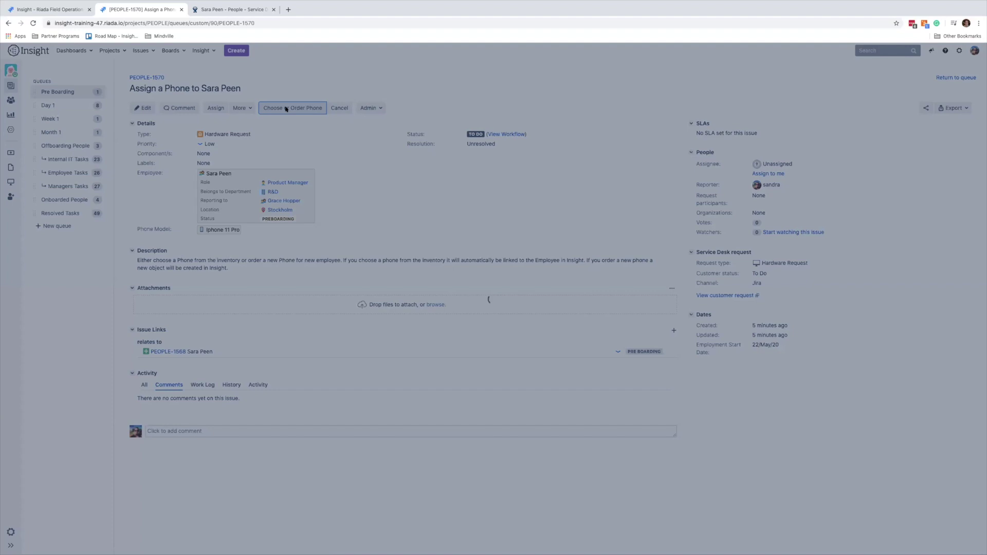
click(588, 298)
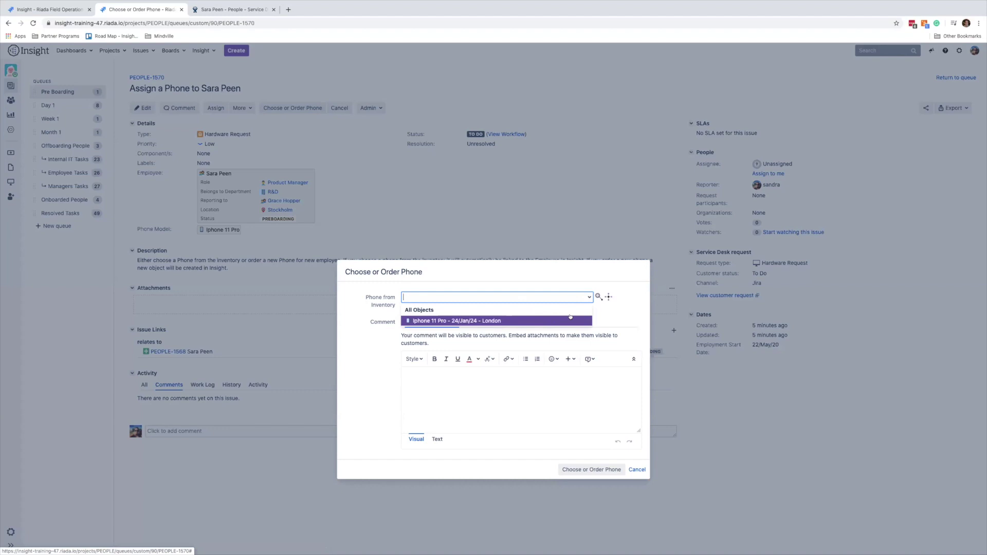
click(569, 321)
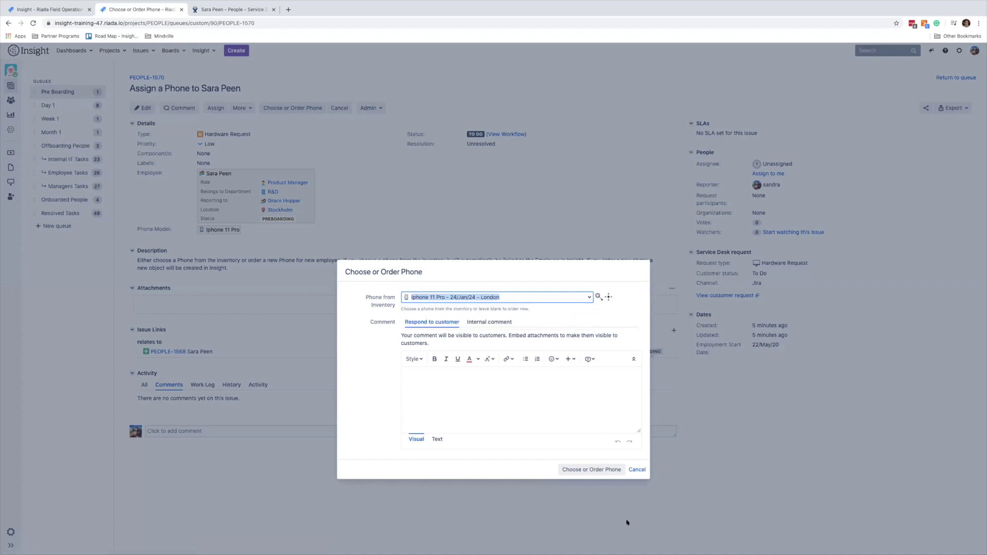
click(581, 470)
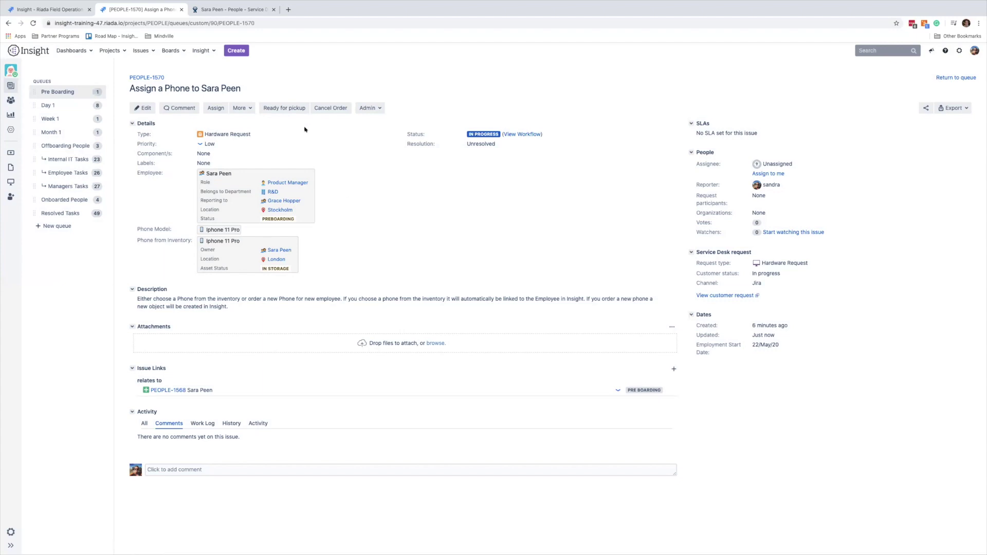
Mark PEOPLE-1570's Iphone 11 Pro ready, then delivered, resolving it to Done, and view Insight Employees.
click(286, 109)
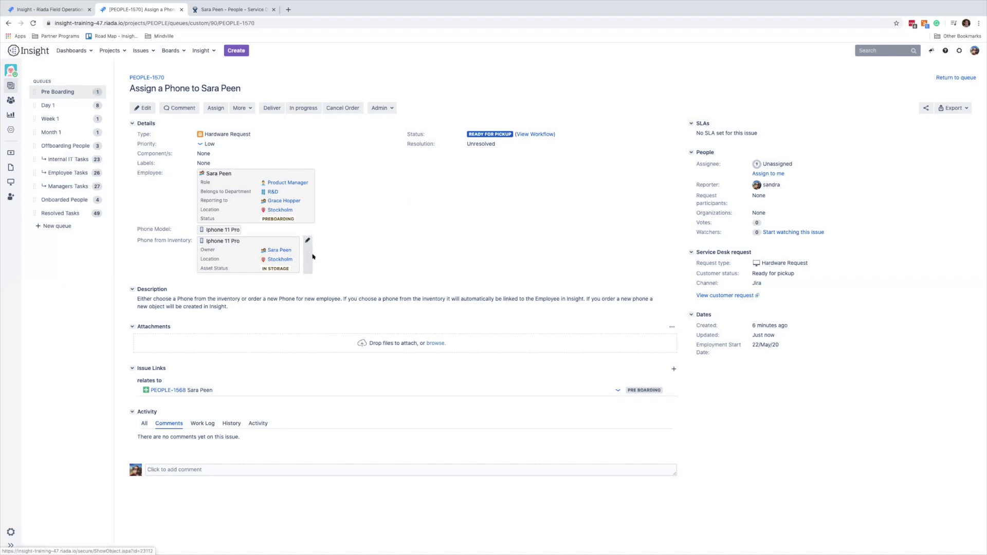
click(272, 108)
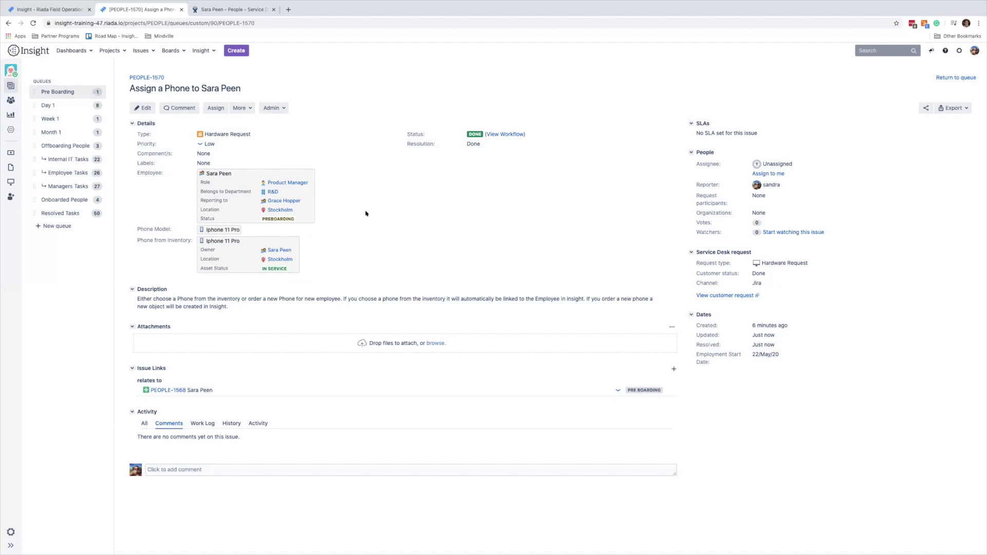
click(61, 10)
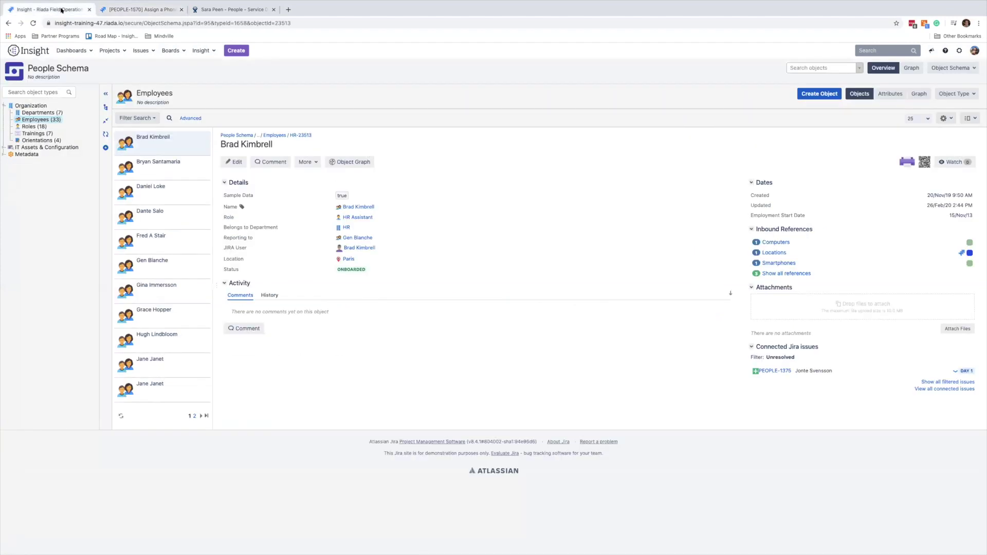
Verify the new employee's Insight record on page 2 references a Macbook Pro and an Iphone 11 Pro.
click(193, 417)
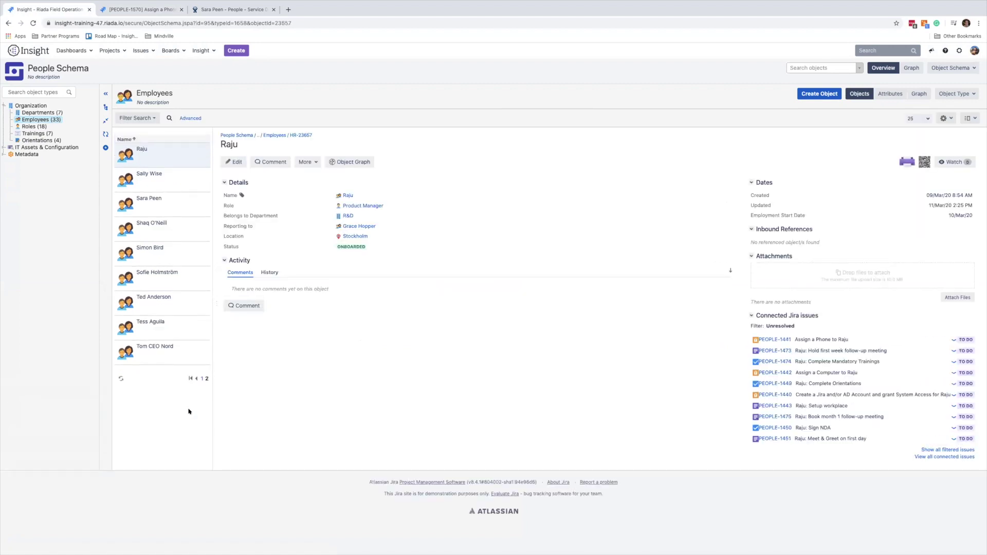
click(167, 208)
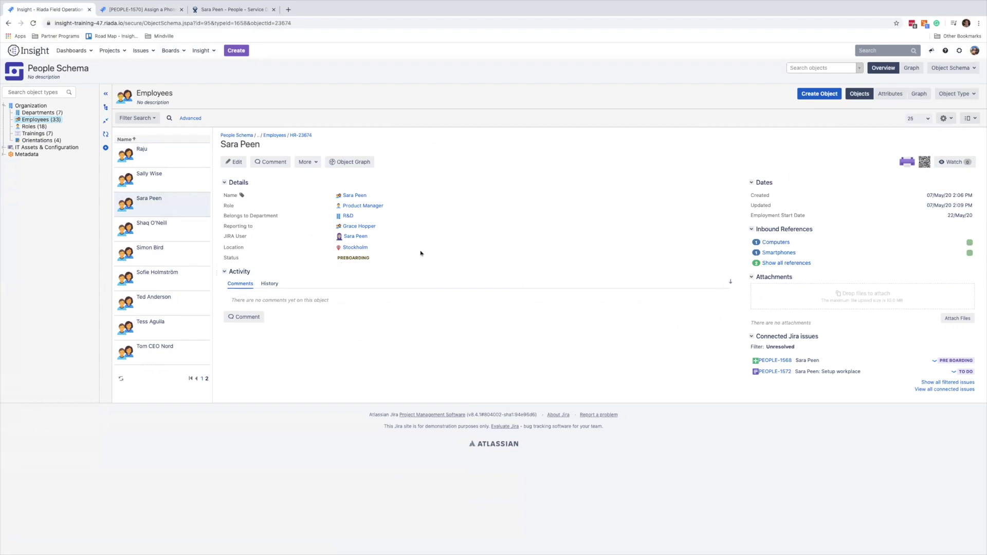
click(774, 242)
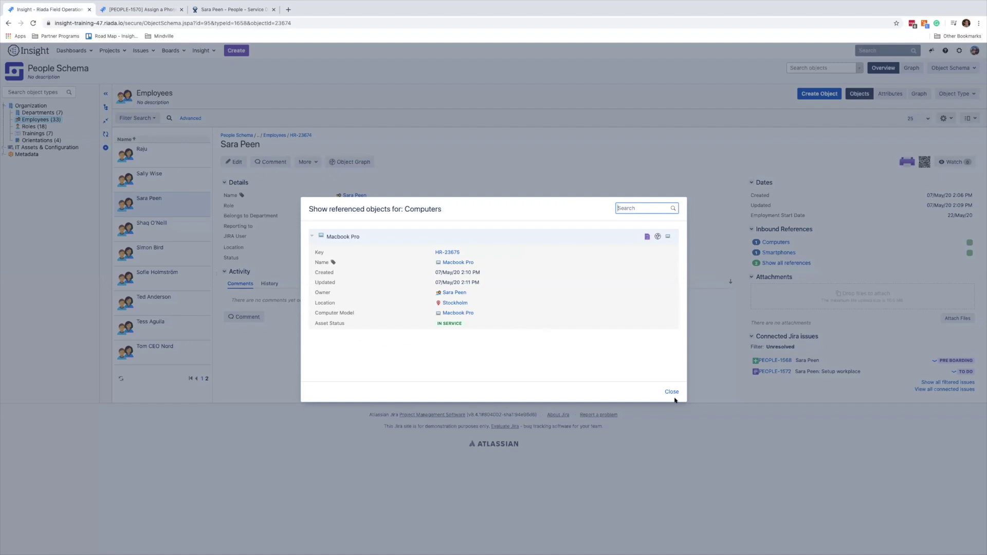
click(671, 393)
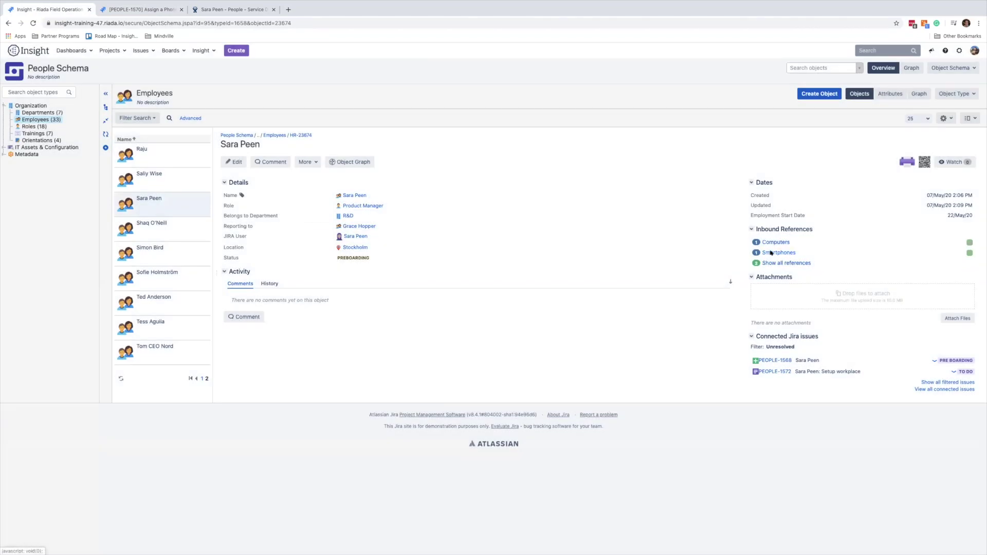
click(779, 253)
click(671, 393)
click(133, 10)
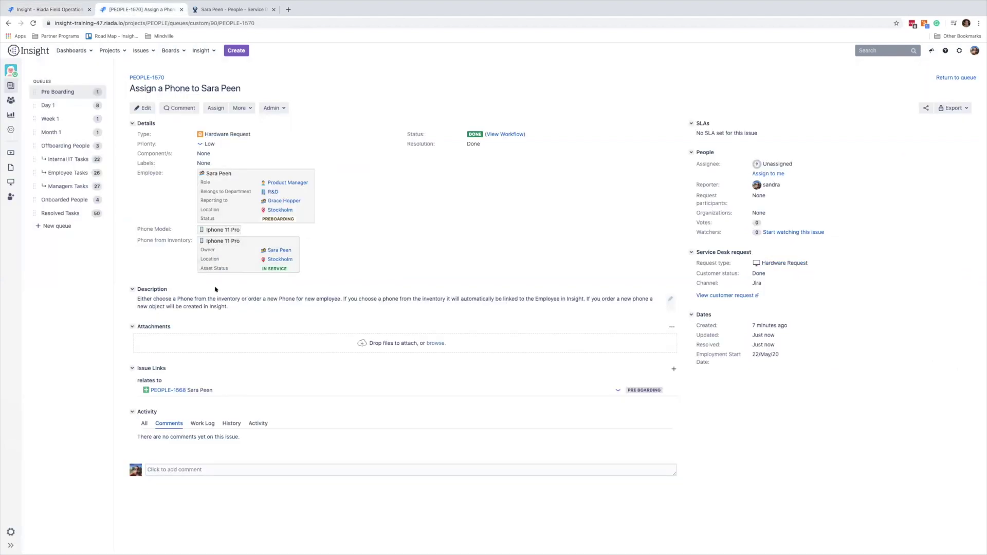
Move onboarding request PEOPLE-1568 to Day 1 and review its new Orientations, NDA and Meet & Greet tasks.
click(173, 391)
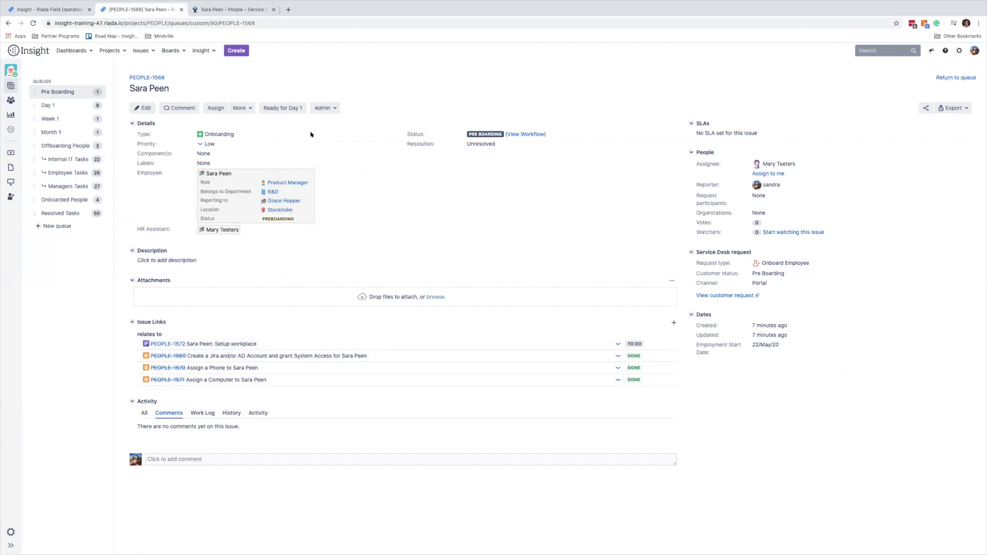
click(281, 109)
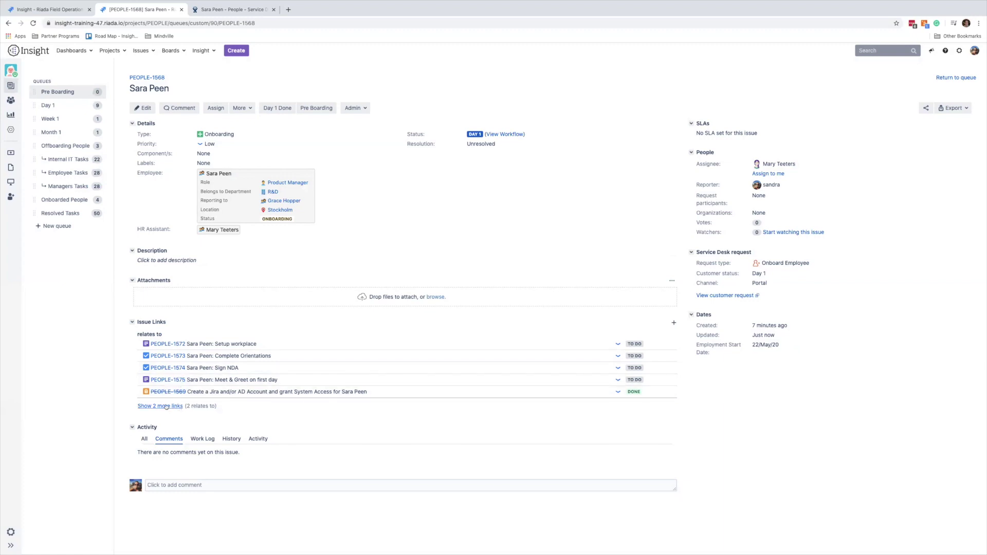
click(167, 407)
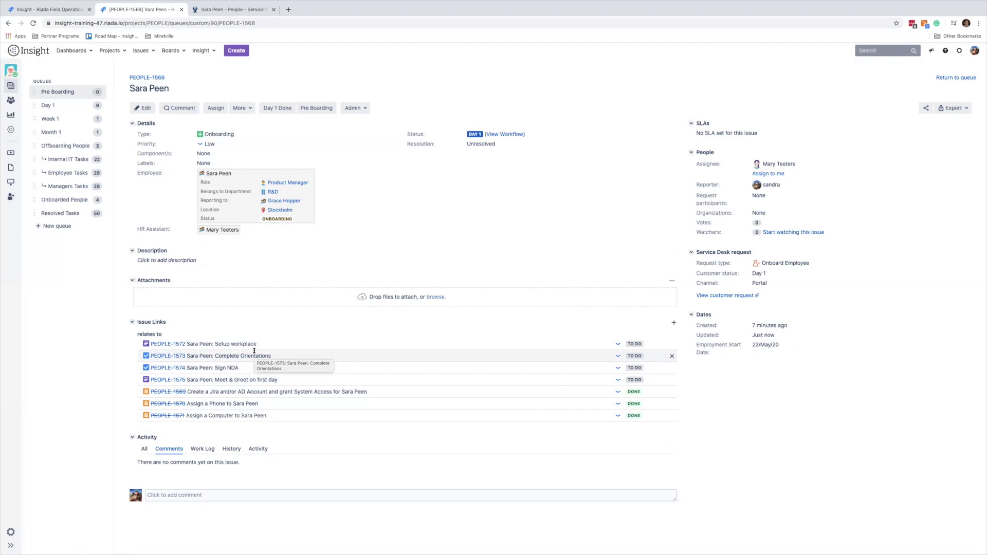
click(170, 355)
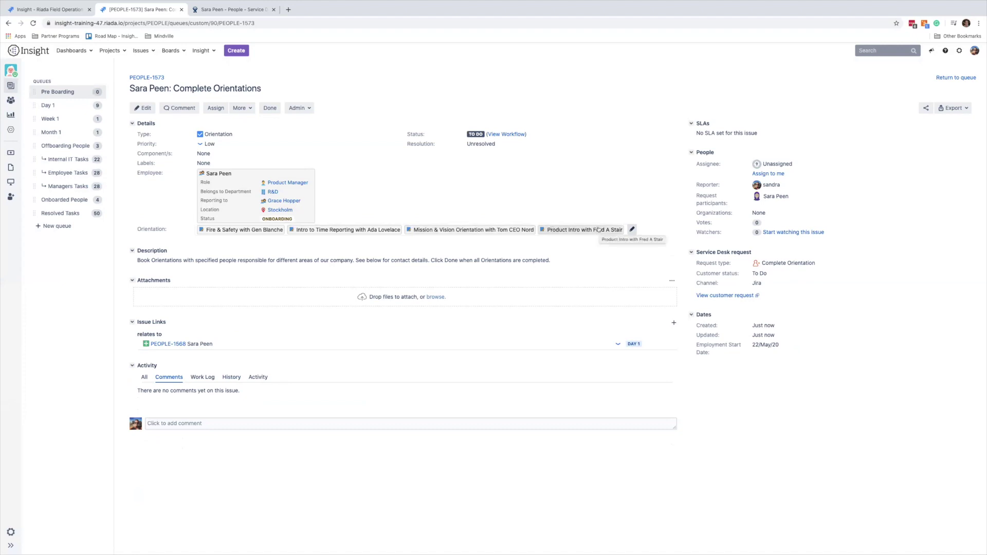
click(162, 344)
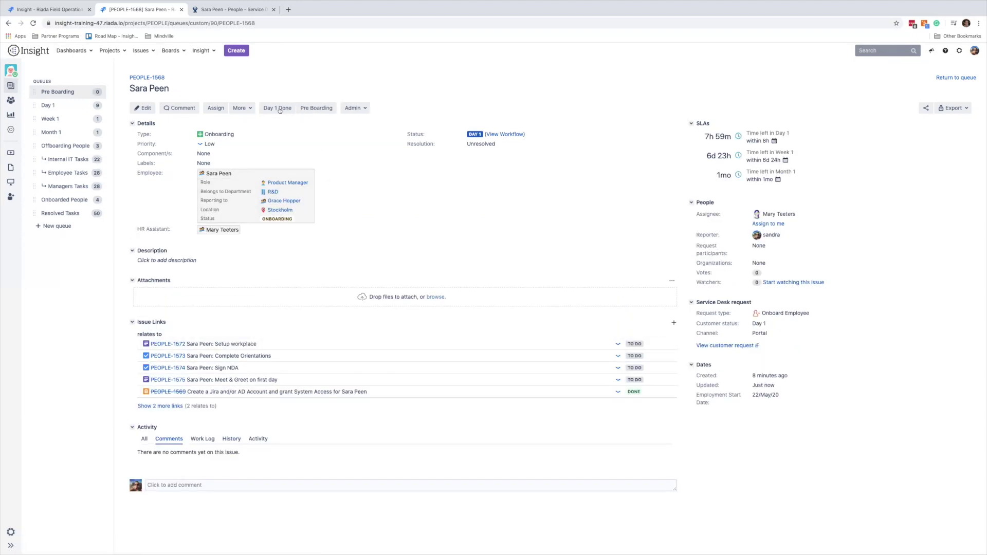
Advance PEOPLE-1568 from Day 1 through Week 1 and Month 1 to Done.
click(281, 109)
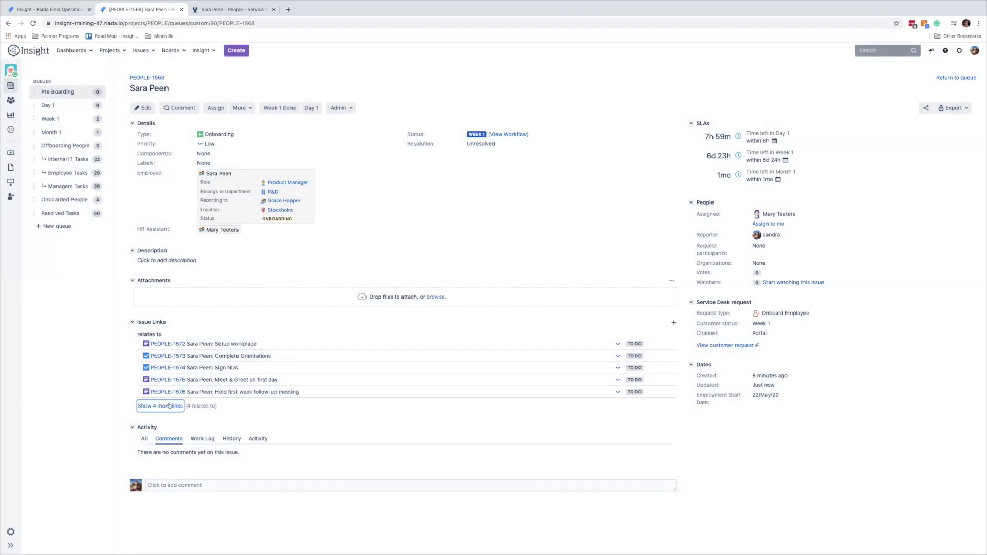
click(169, 406)
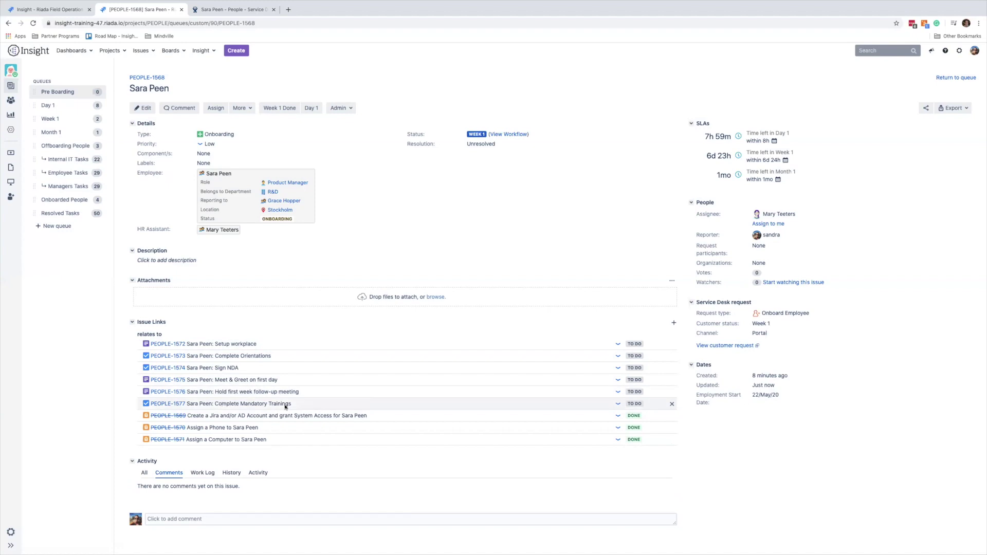
click(289, 109)
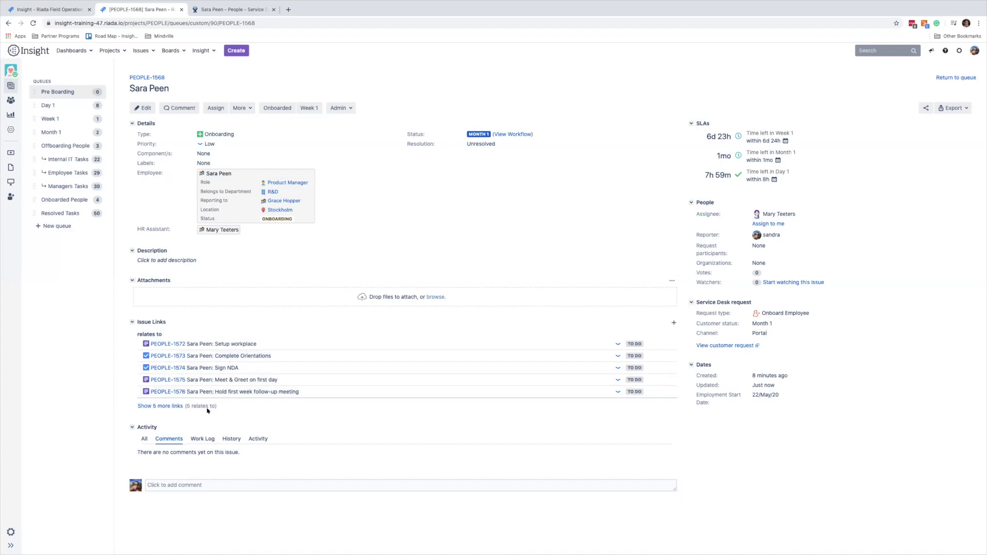
click(170, 406)
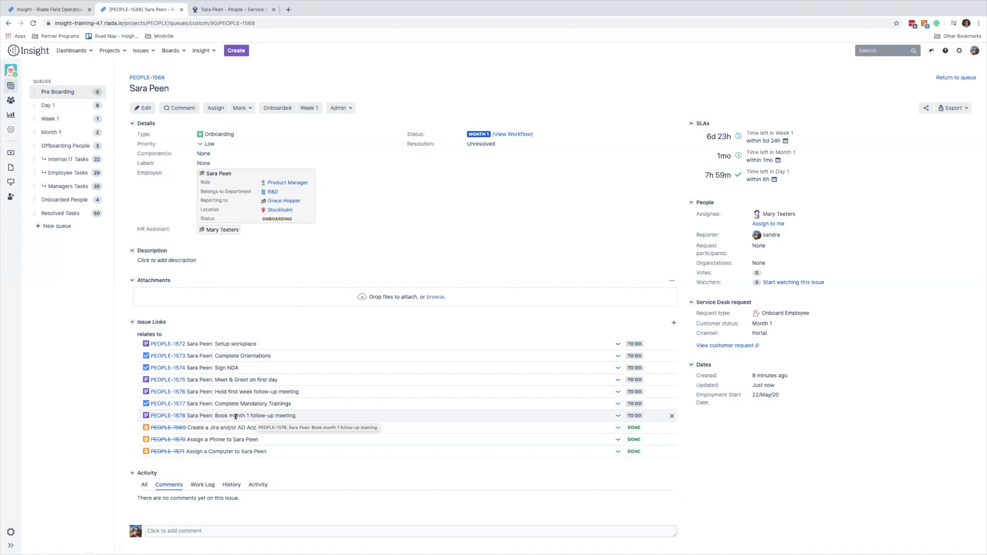
click(282, 109)
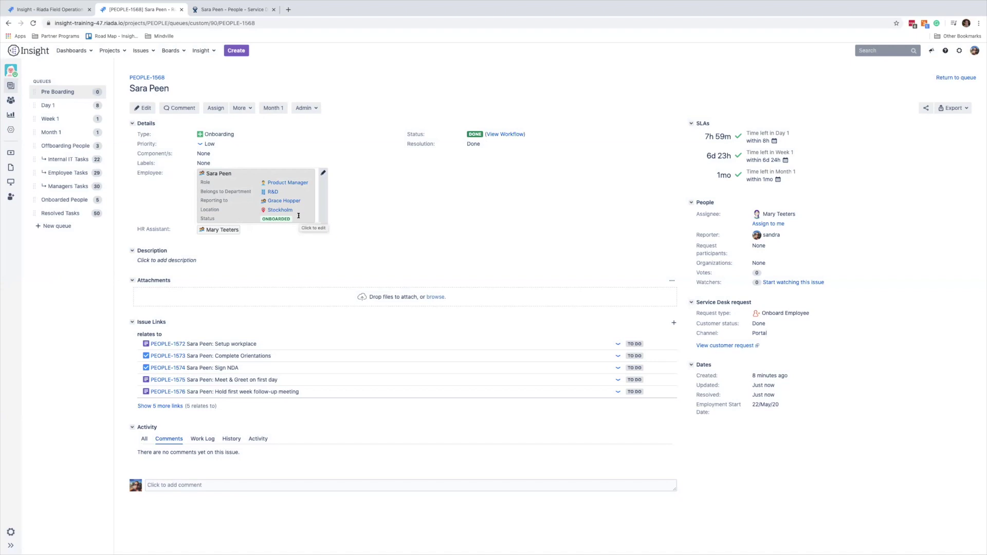
Play the Keynote presentation full screen from the Recap slide.
key(ctrl+Left)
key(Down)
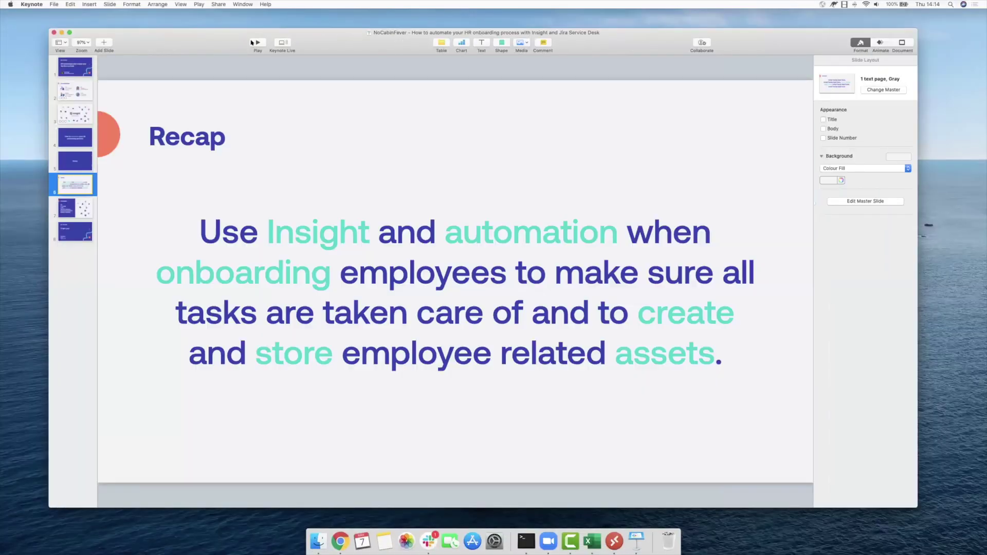
click(254, 42)
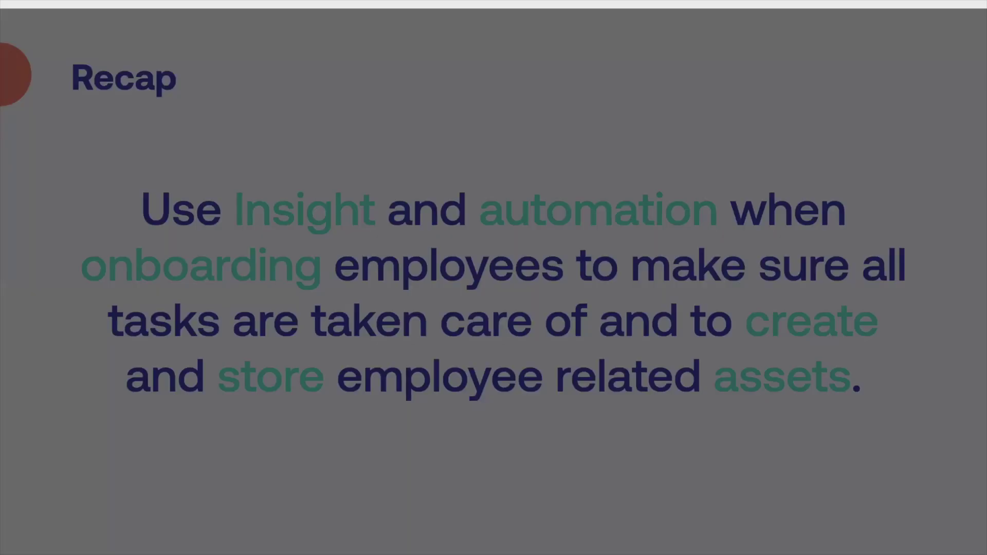